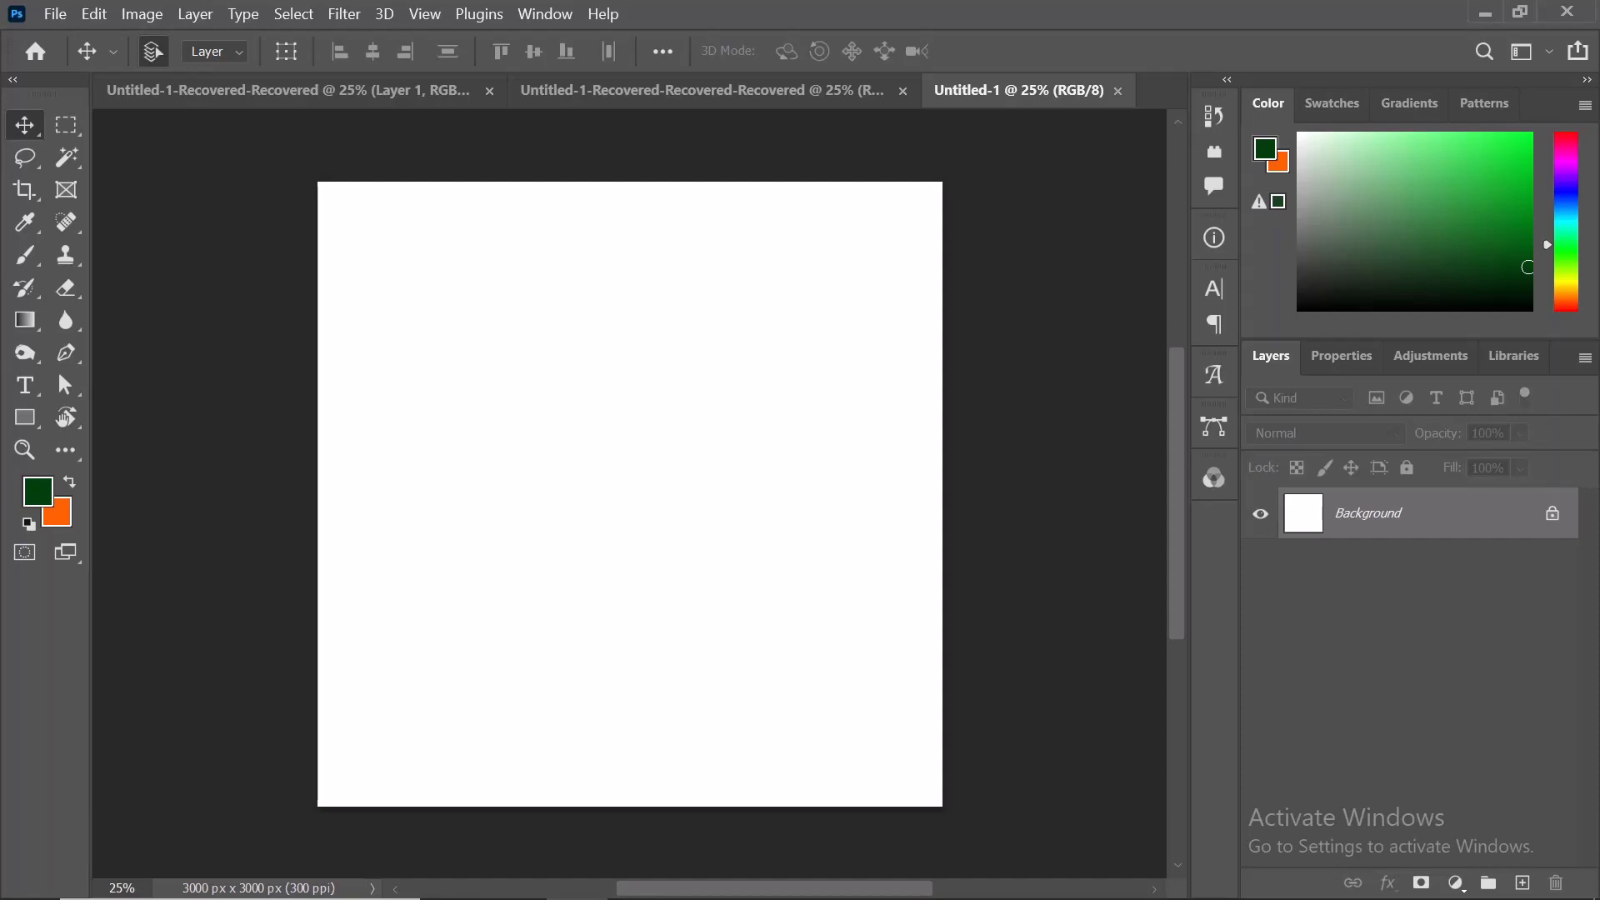
Start a path with the Pen tool by placing its first anchor in the upper-left part of the canvas
{"action": "key", "text": "p"}
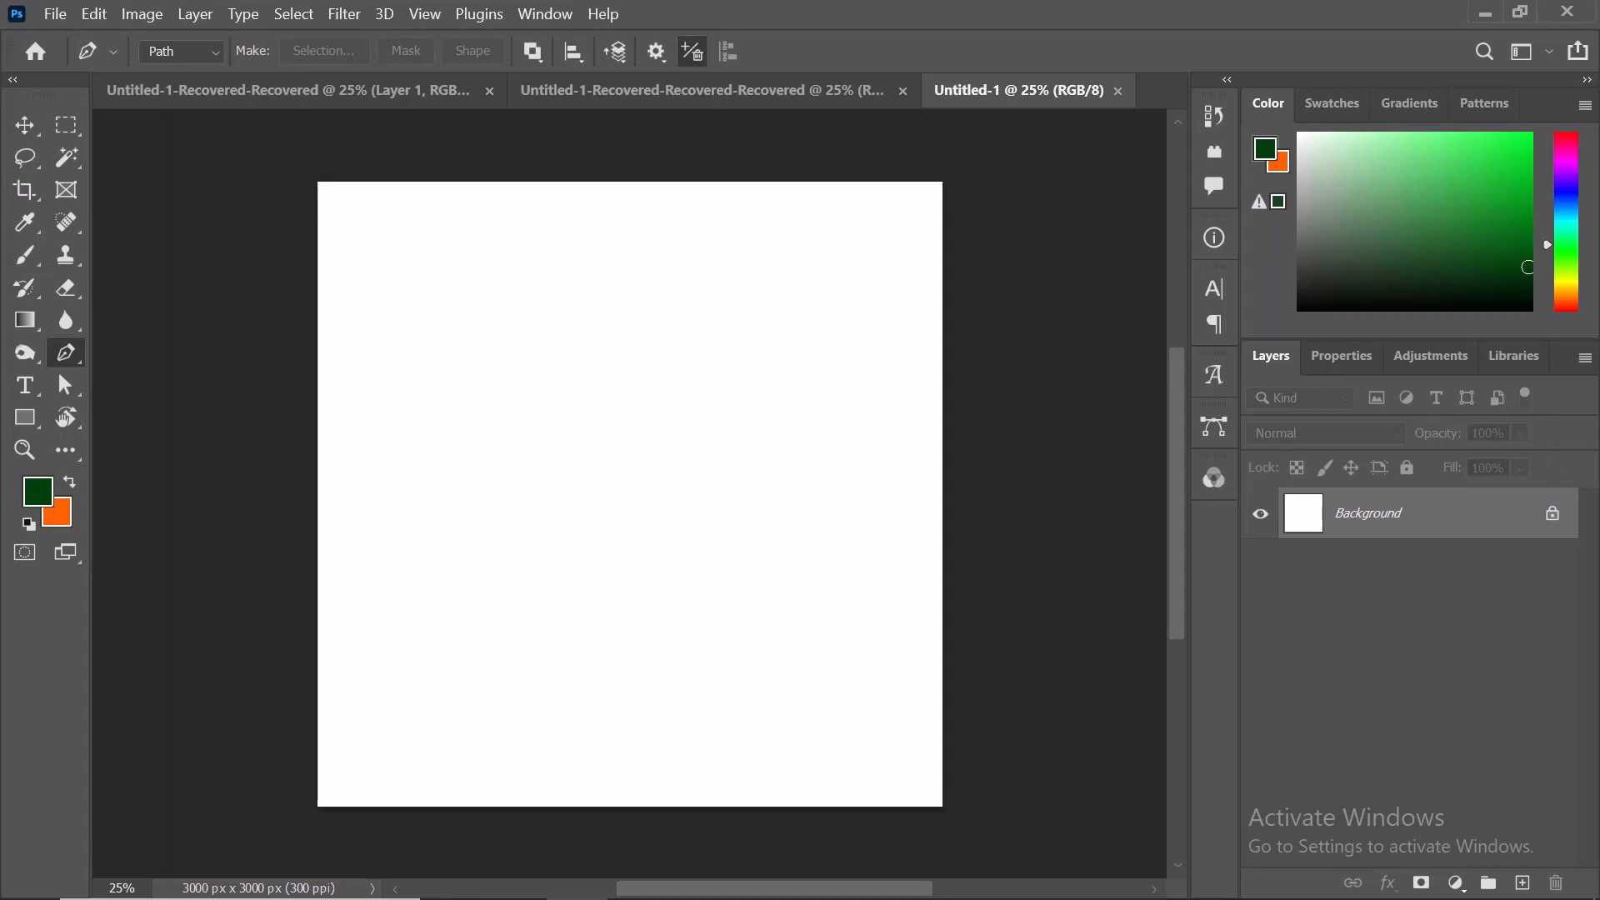
{"action": "left_click", "coordinate": [425, 357]}
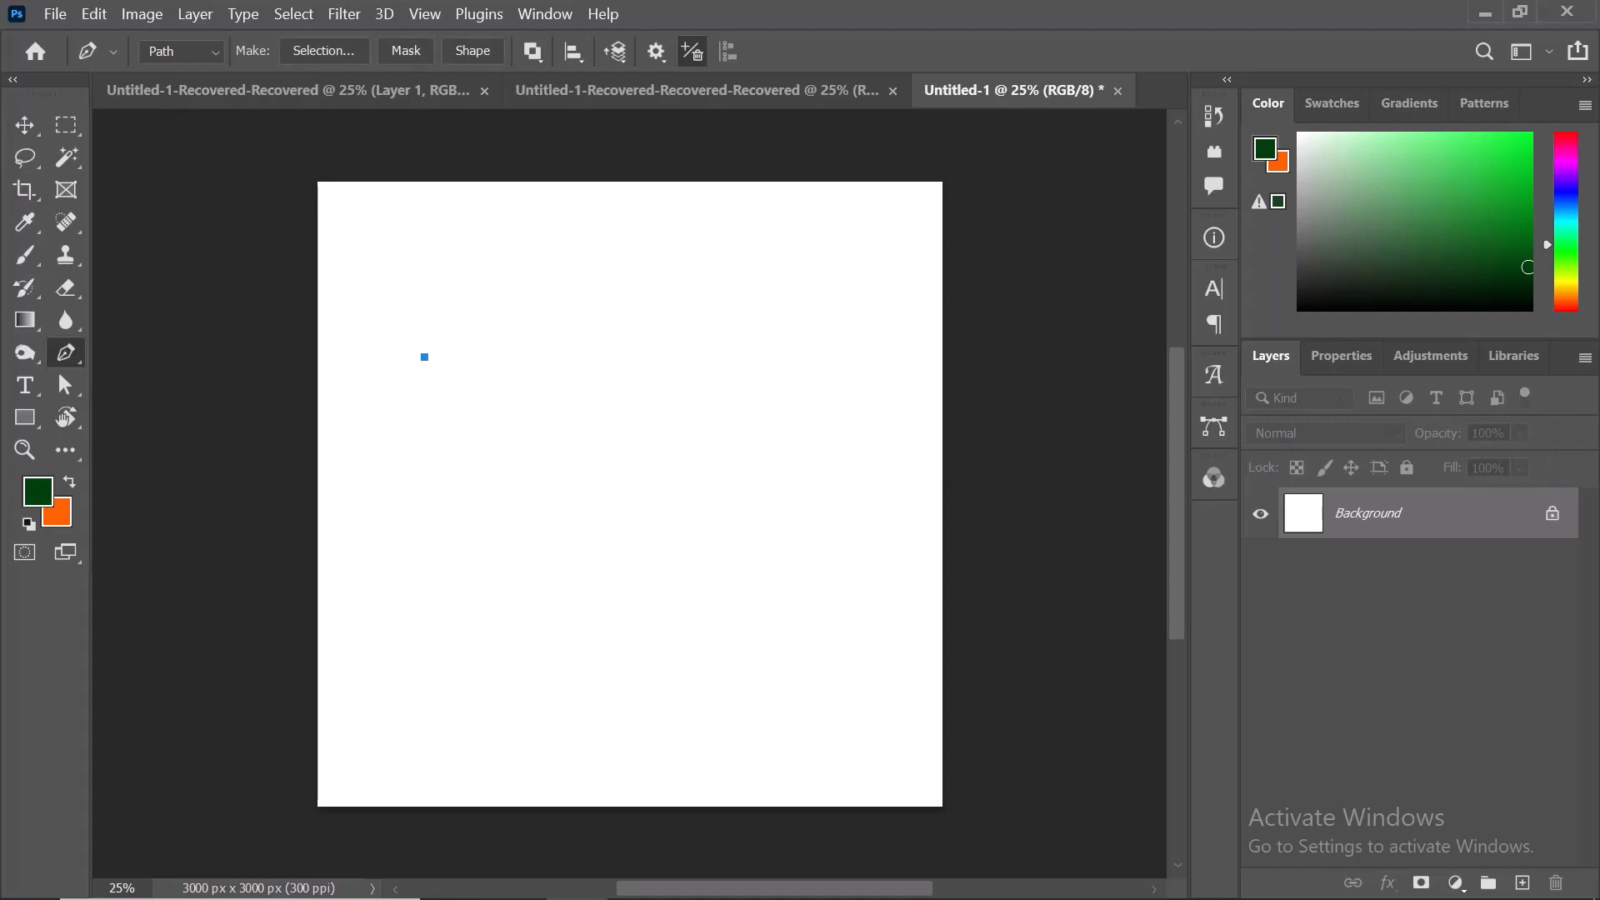
{"action": "left_click_drag", "start_coordinate": [706, 374], "coordinate": [742, 442]}
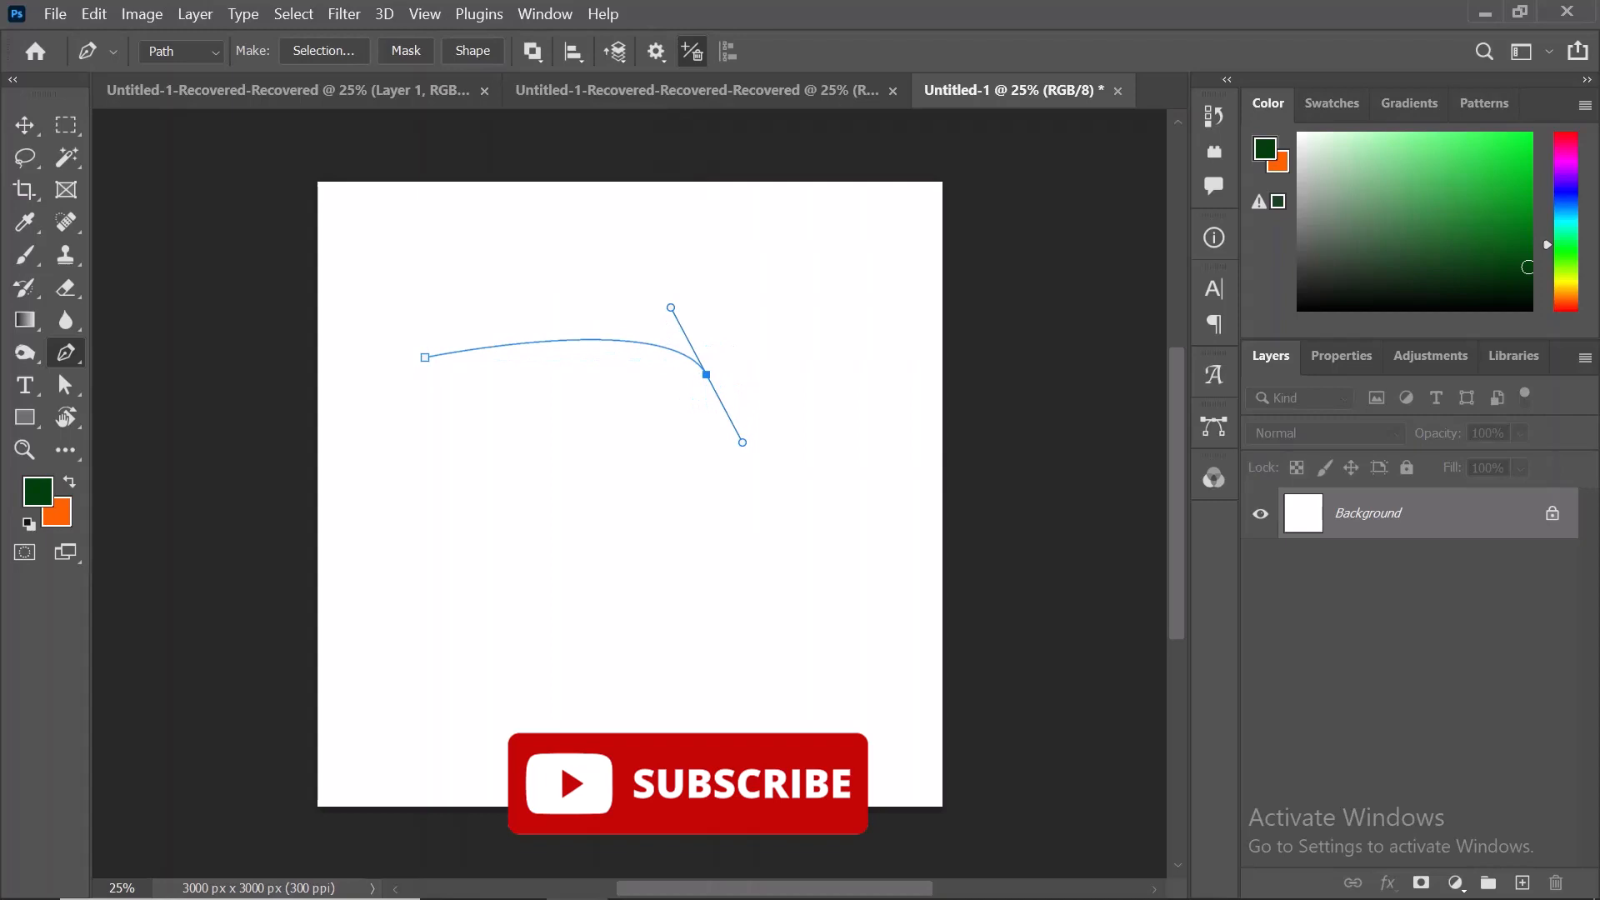
{"action": "key", "text": "ctrl+z"}
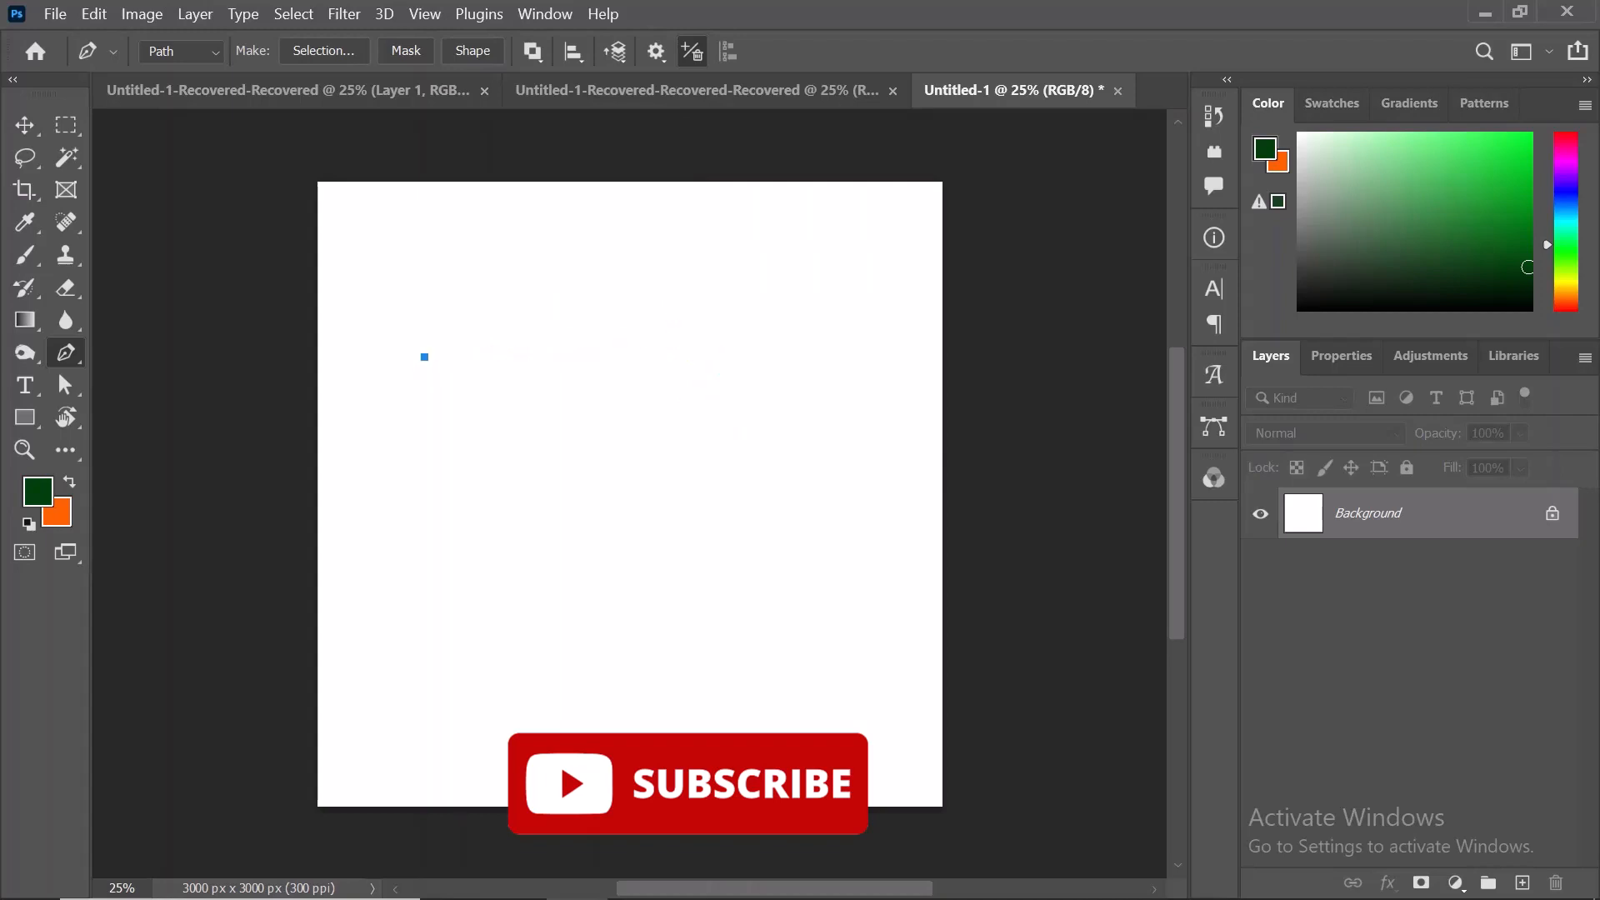
{"action": "left_click_drag", "start_coordinate": [642, 423], "coordinate": [621, 616]}
{"action": "key", "text": "ctrl+z"}
Draw a curved path segment from the upper left to the right of the canvas's centre and remove its end anchor's outgoing handle
{"action": "left_click", "coordinate": [425, 357]}
{"action": "left_click_drag", "start_coordinate": [751, 498], "coordinate": [971, 298]}
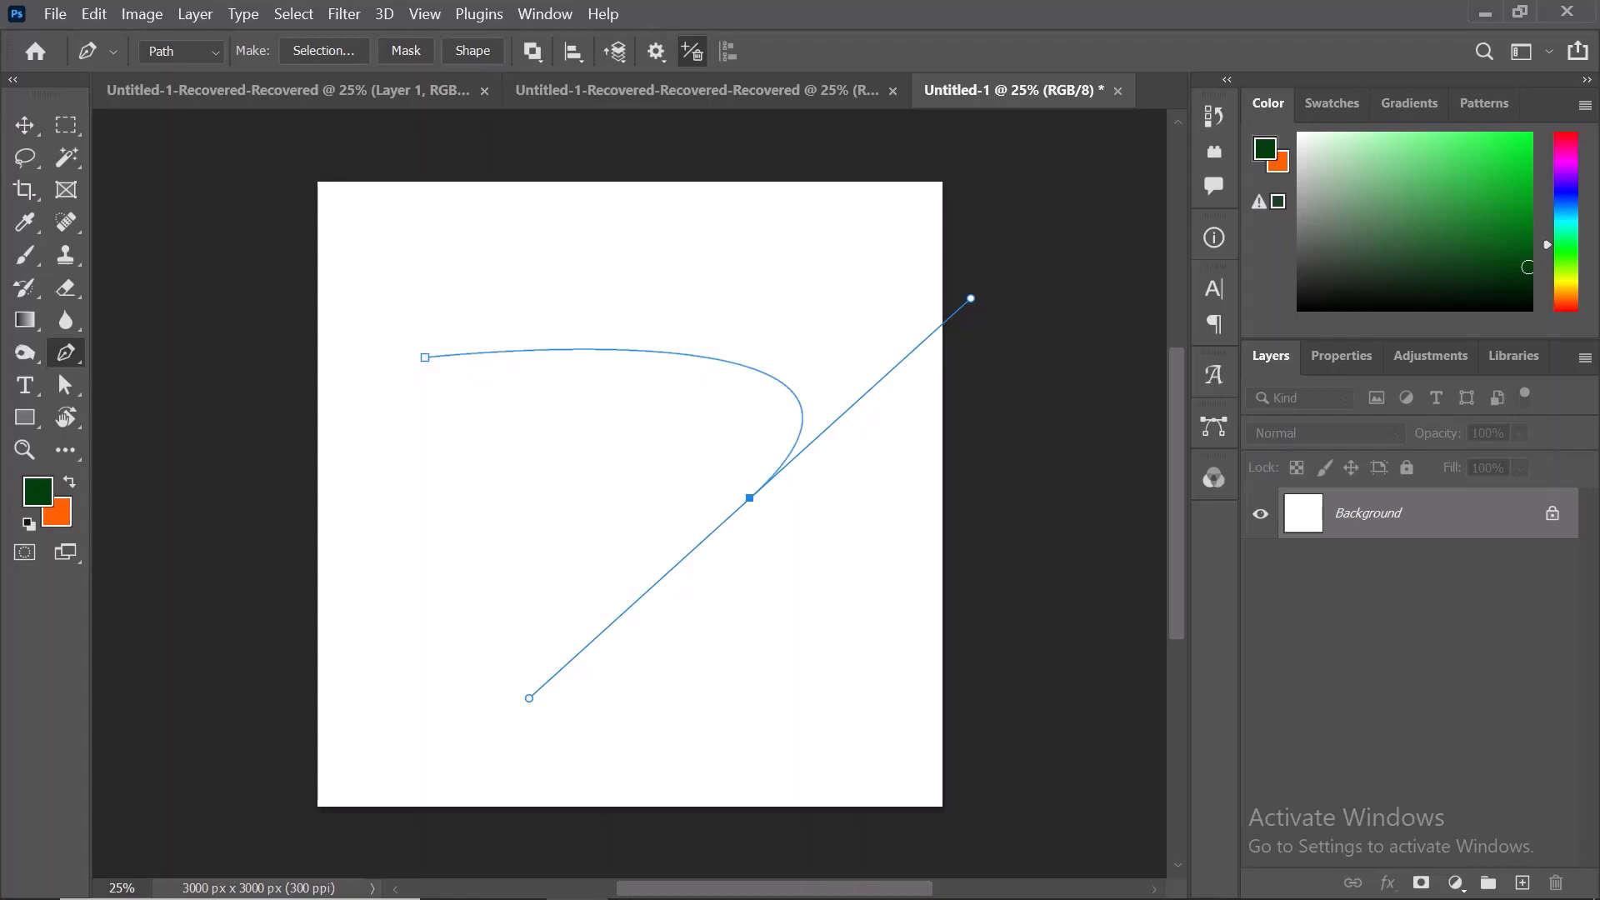
{"action": "key", "text": "alt"}
{"action": "left_click", "coordinate": [749, 497], "text": "alt"}
Continue the path through the canvas's lower right, lower middle, centre and upper left, and close it at the starting anchor
{"action": "left_click", "coordinate": [875, 738]}
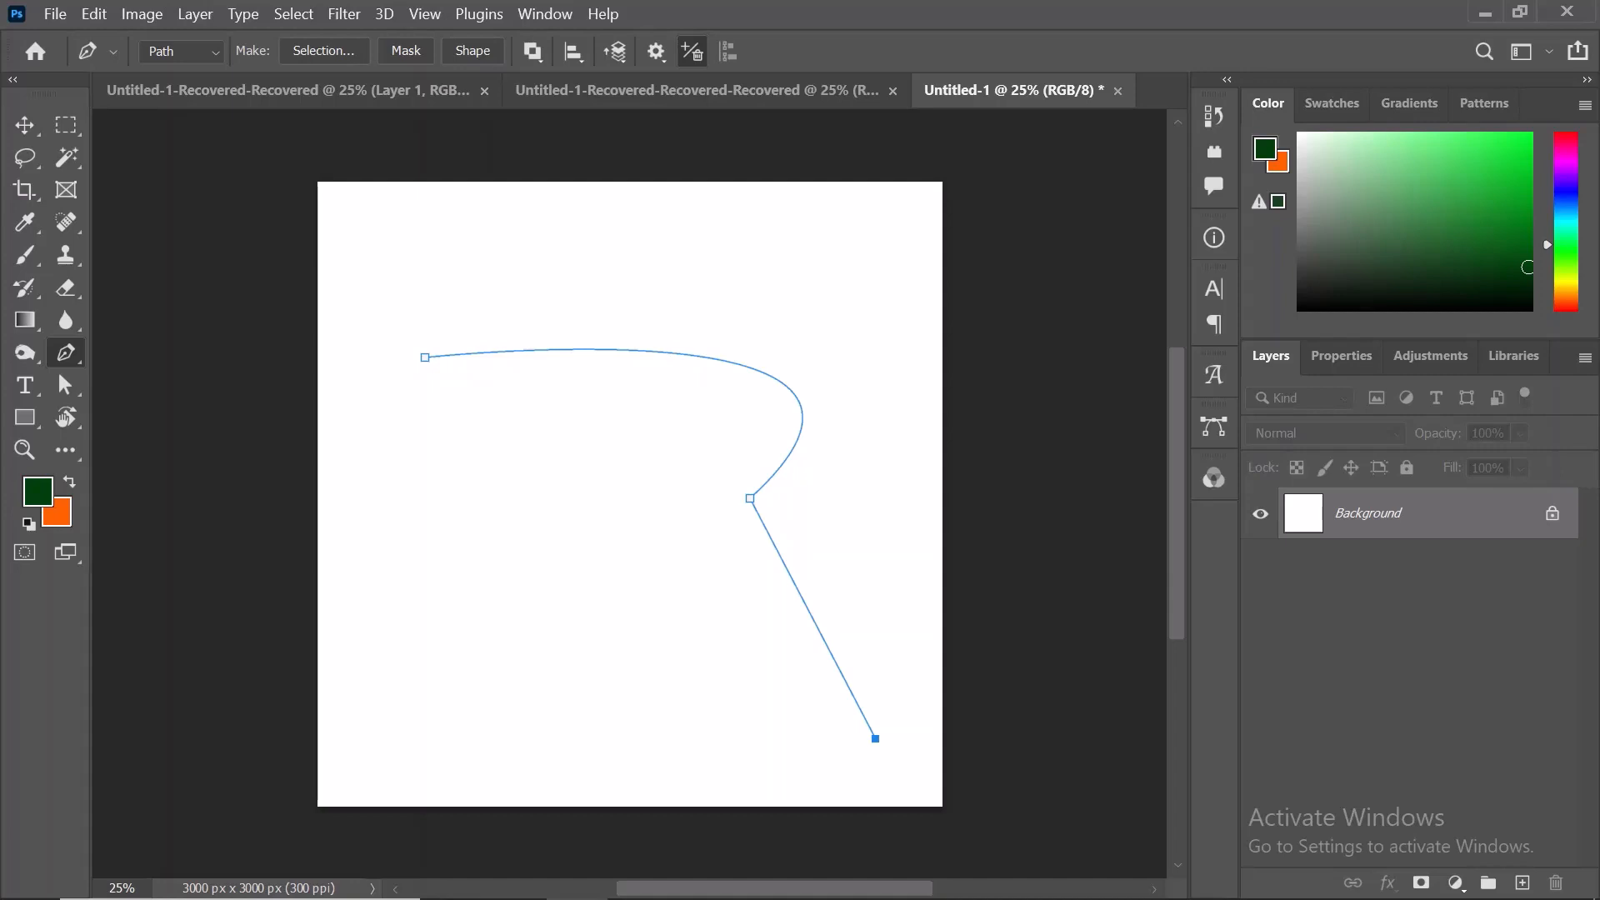
{"action": "left_click_drag", "start_coordinate": [875, 739], "coordinate": [783, 470]}
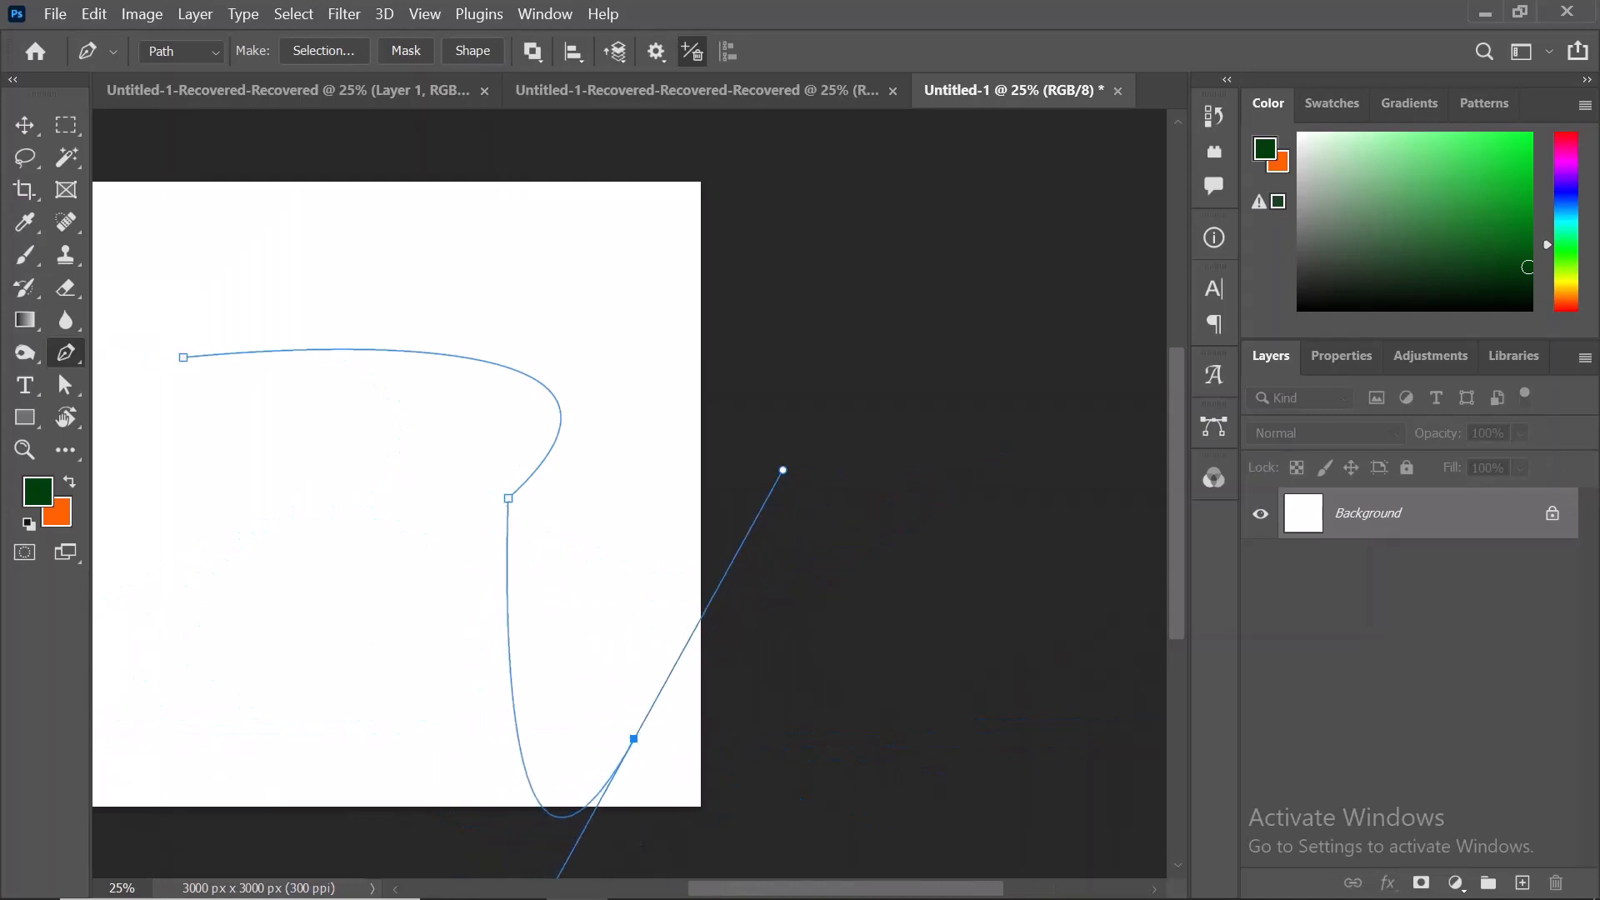
{"action": "left_click", "coordinate": [360, 755]}
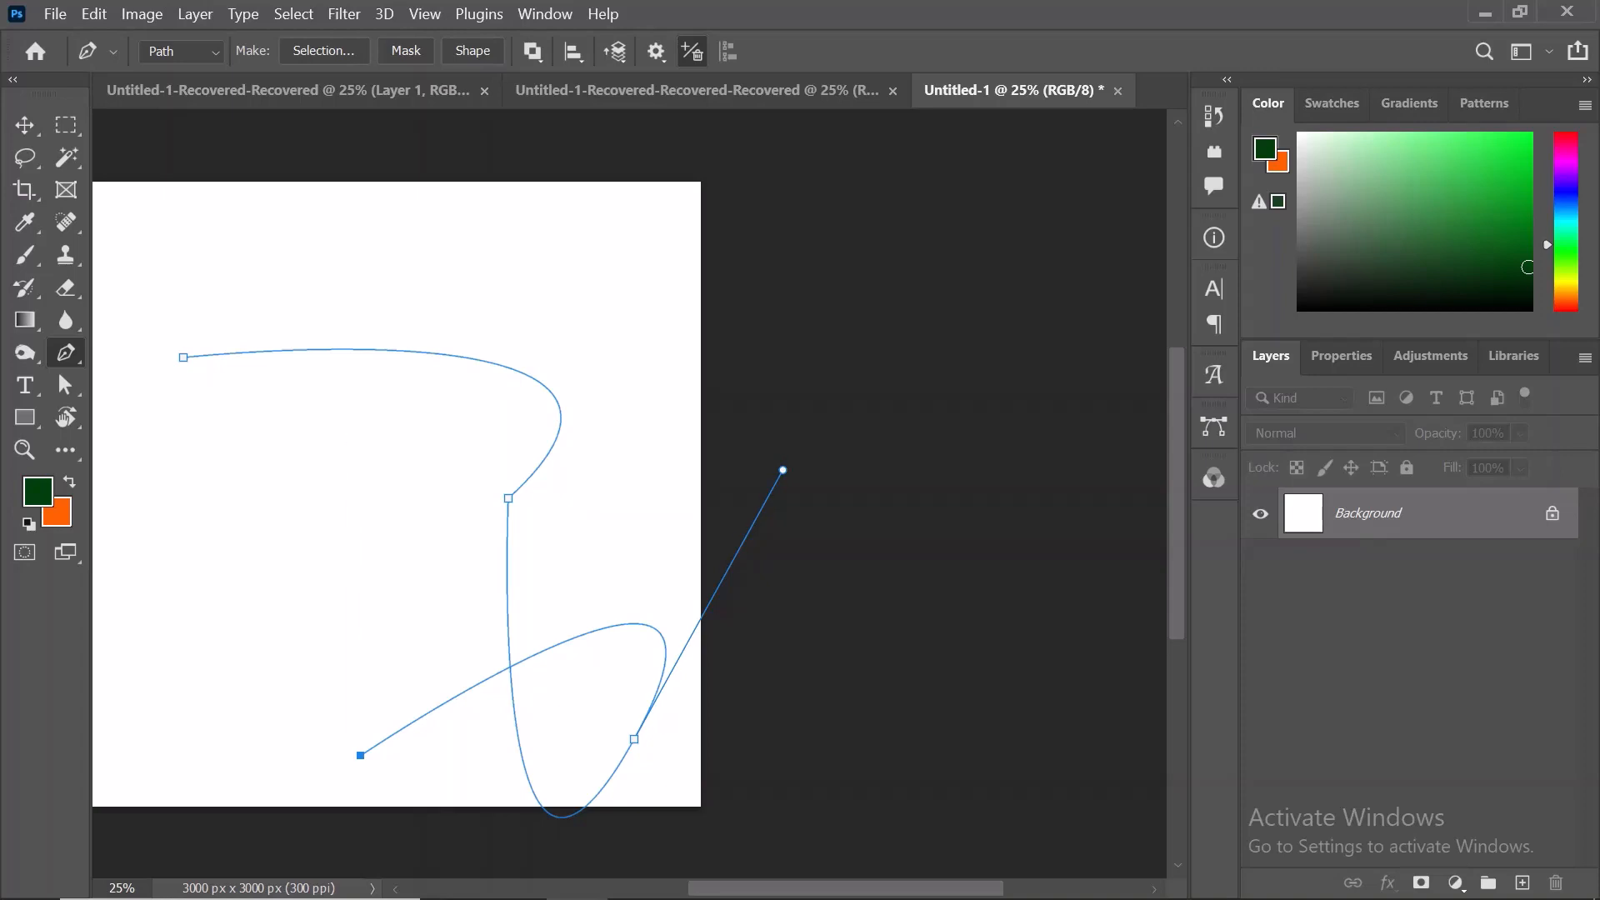
{"action": "left_click_drag", "start_coordinate": [350, 439], "coordinate": [560, 318]}
{"action": "left_click", "coordinate": [203, 290]}
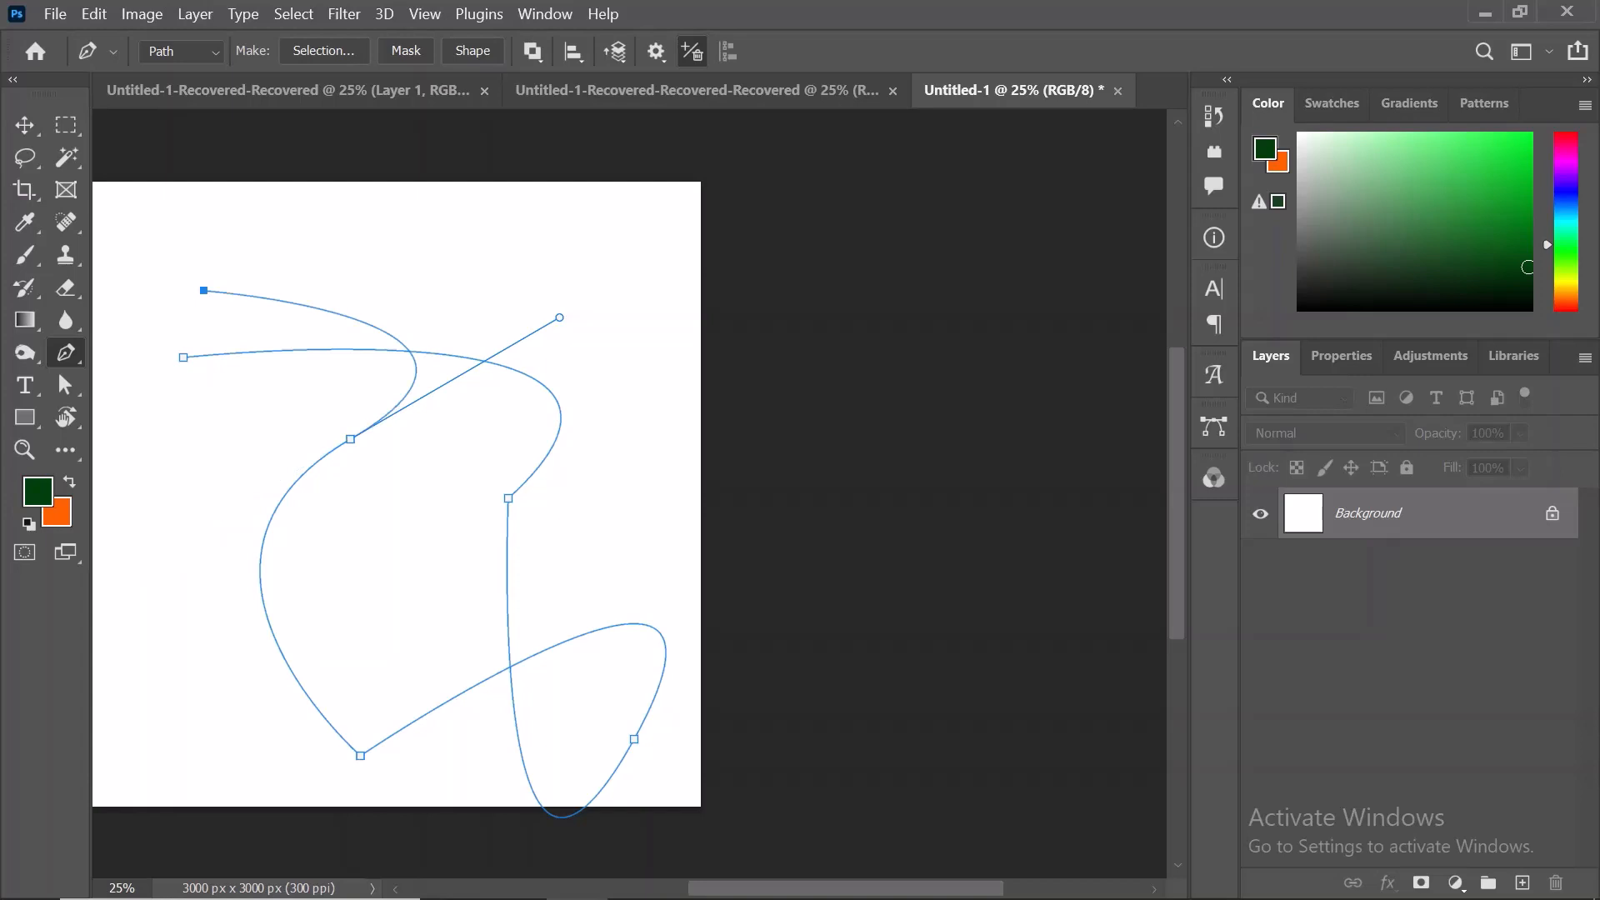
{"action": "left_click", "coordinate": [183, 357]}
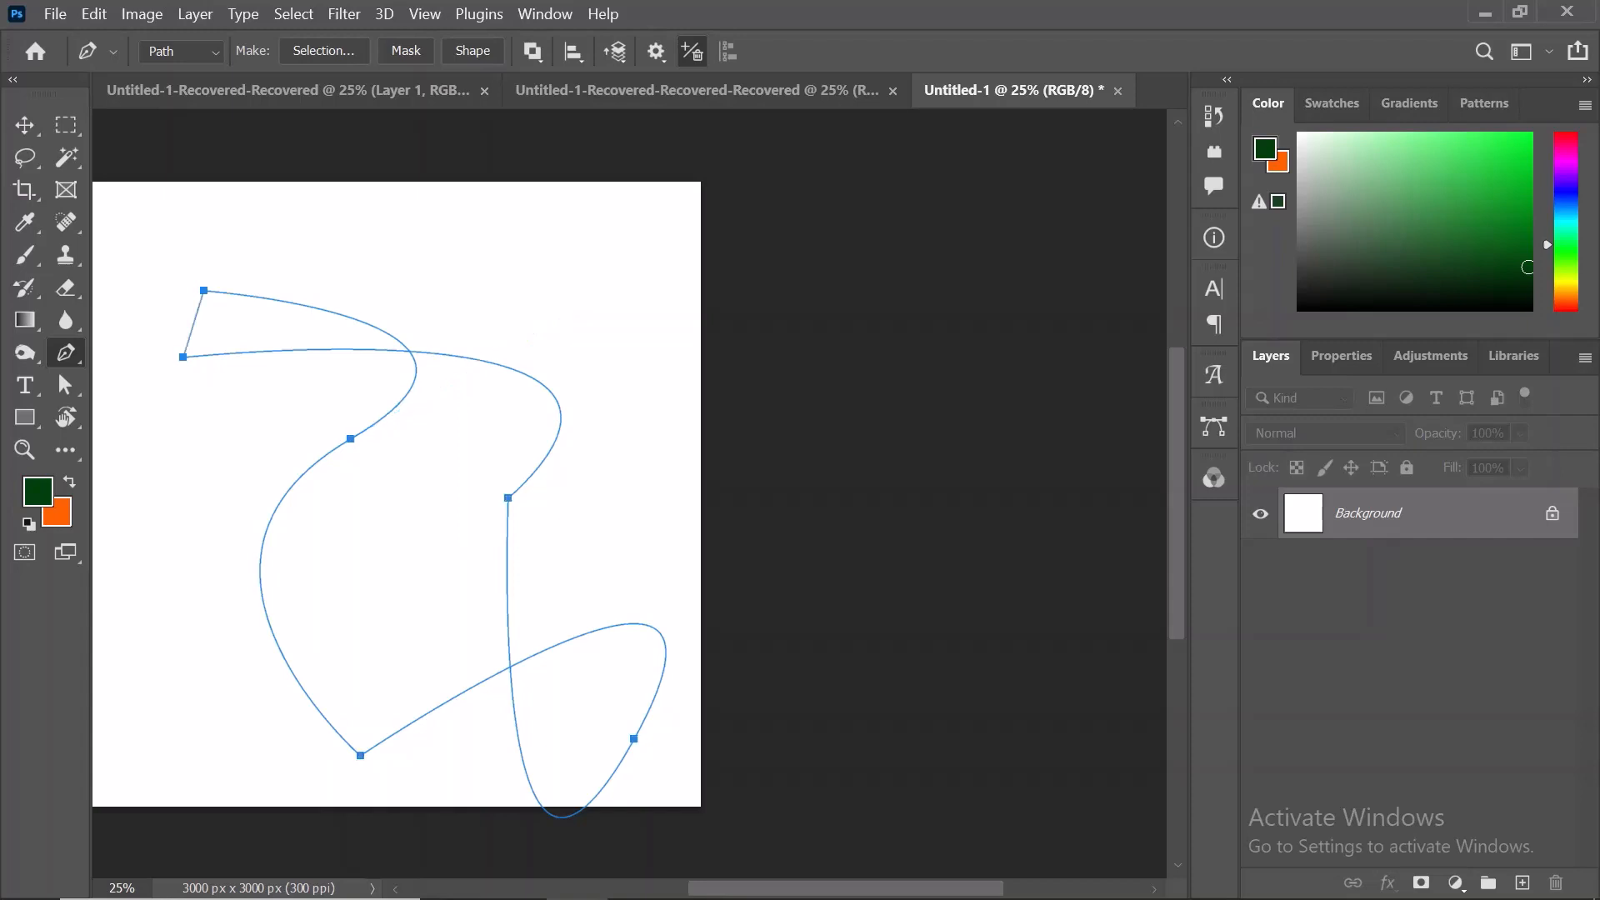
Convert the closed path into a new anti-aliased selection with a feather radius of 0 pixels
{"action": "right_click", "coordinate": [274, 308]}
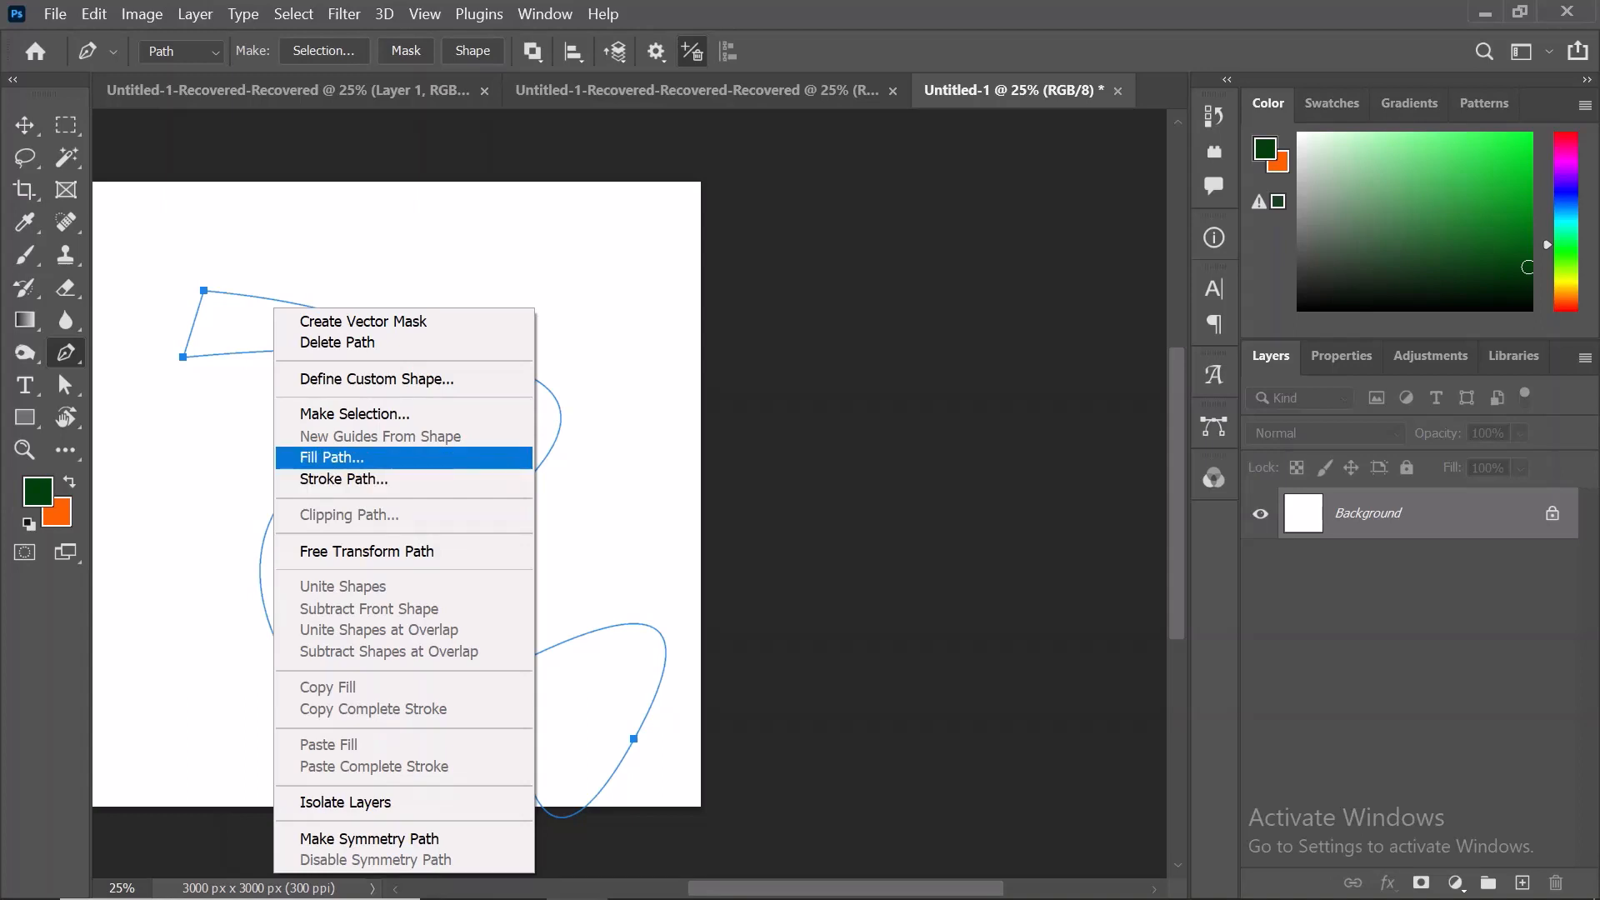
{"action": "left_click", "coordinate": [355, 414]}
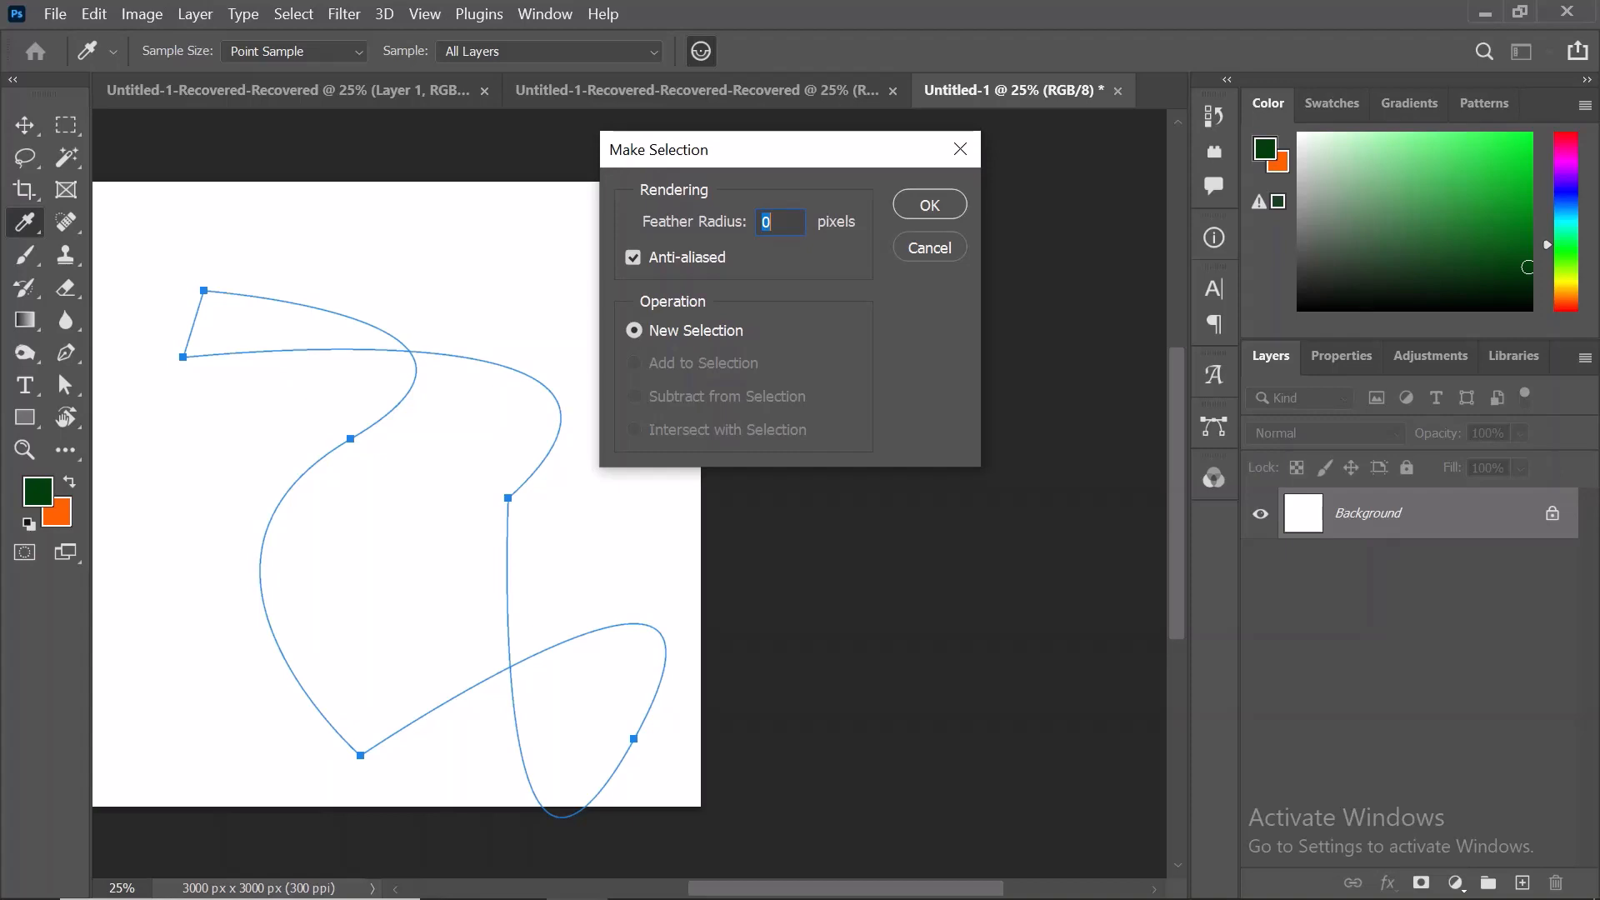
{"action": "key", "text": "Return"}
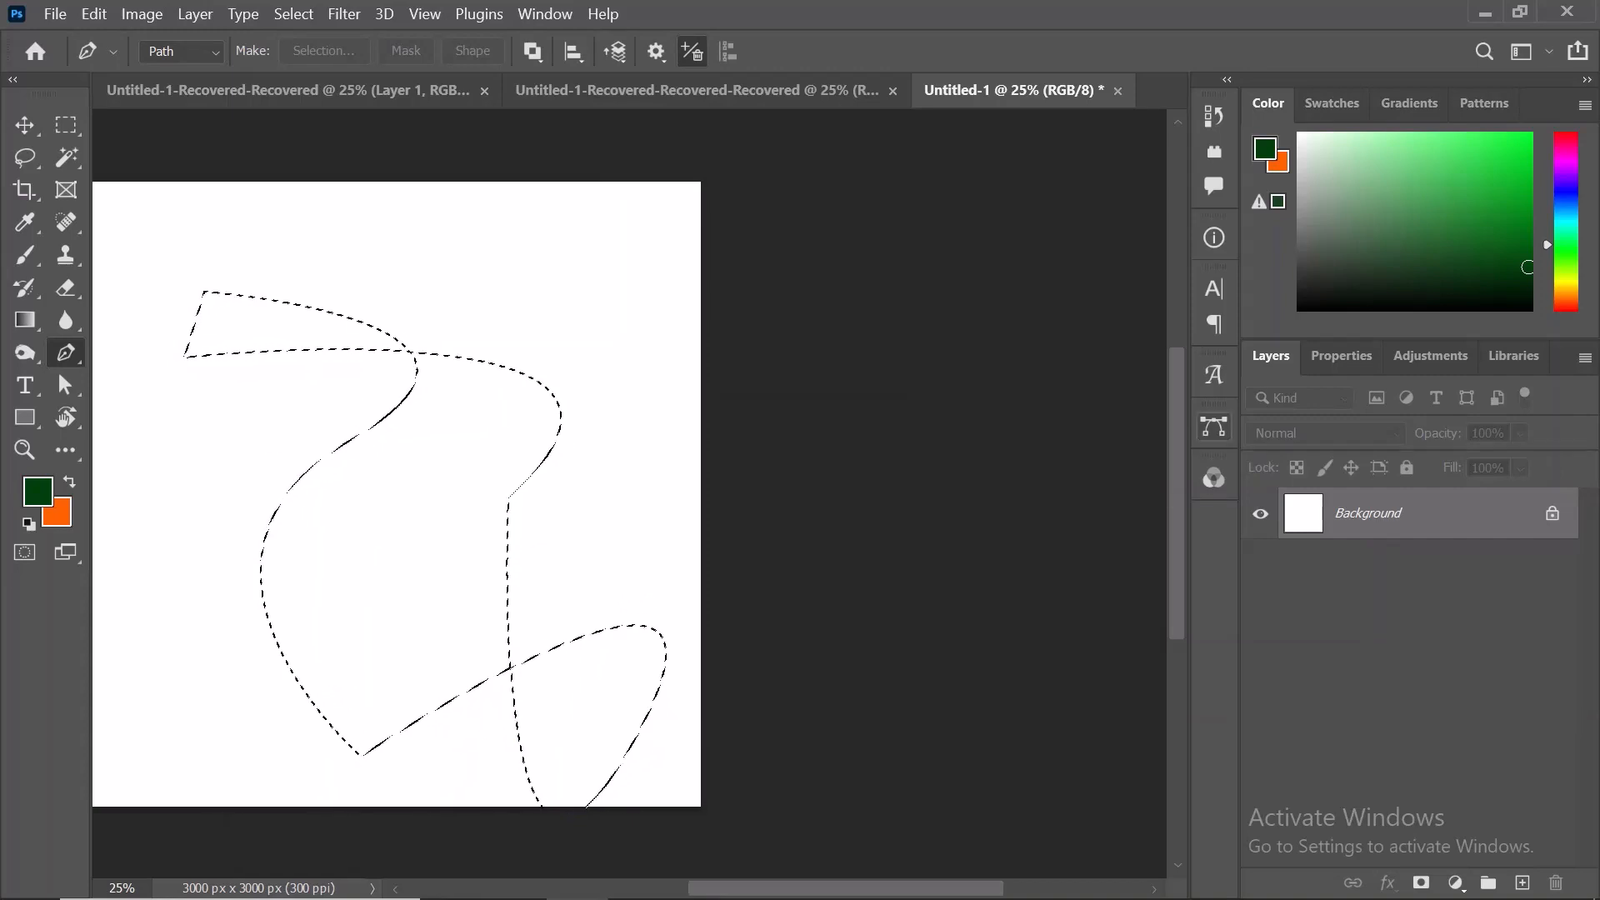
Unlock the Background layer and clear the selection
{"action": "left_click", "coordinate": [1553, 513]}
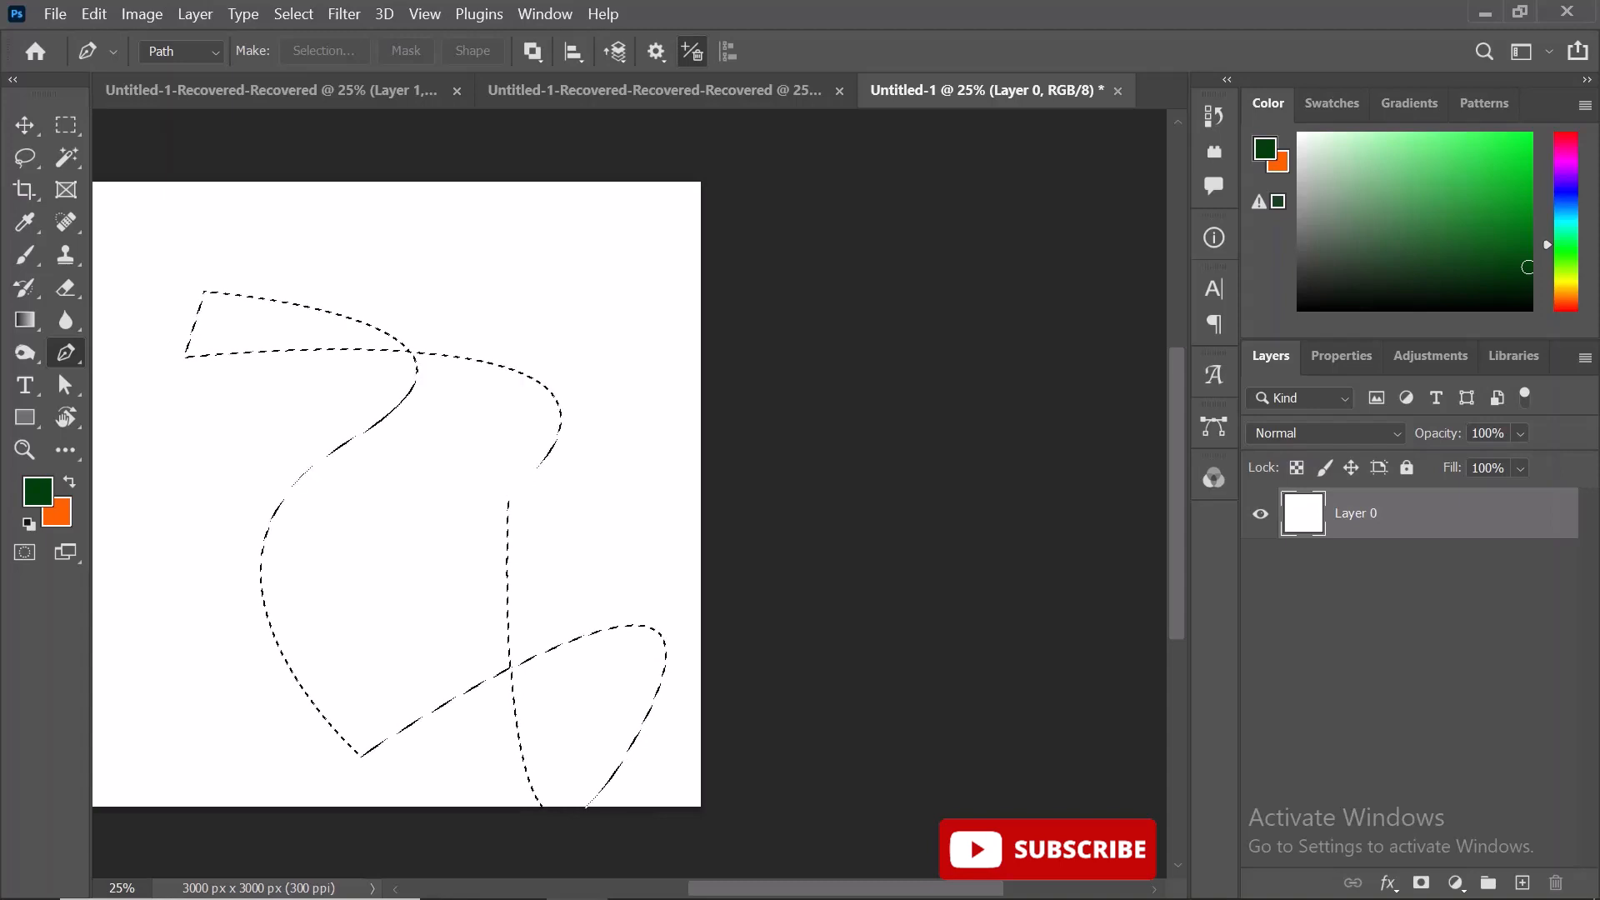
{"action": "key", "text": "v"}
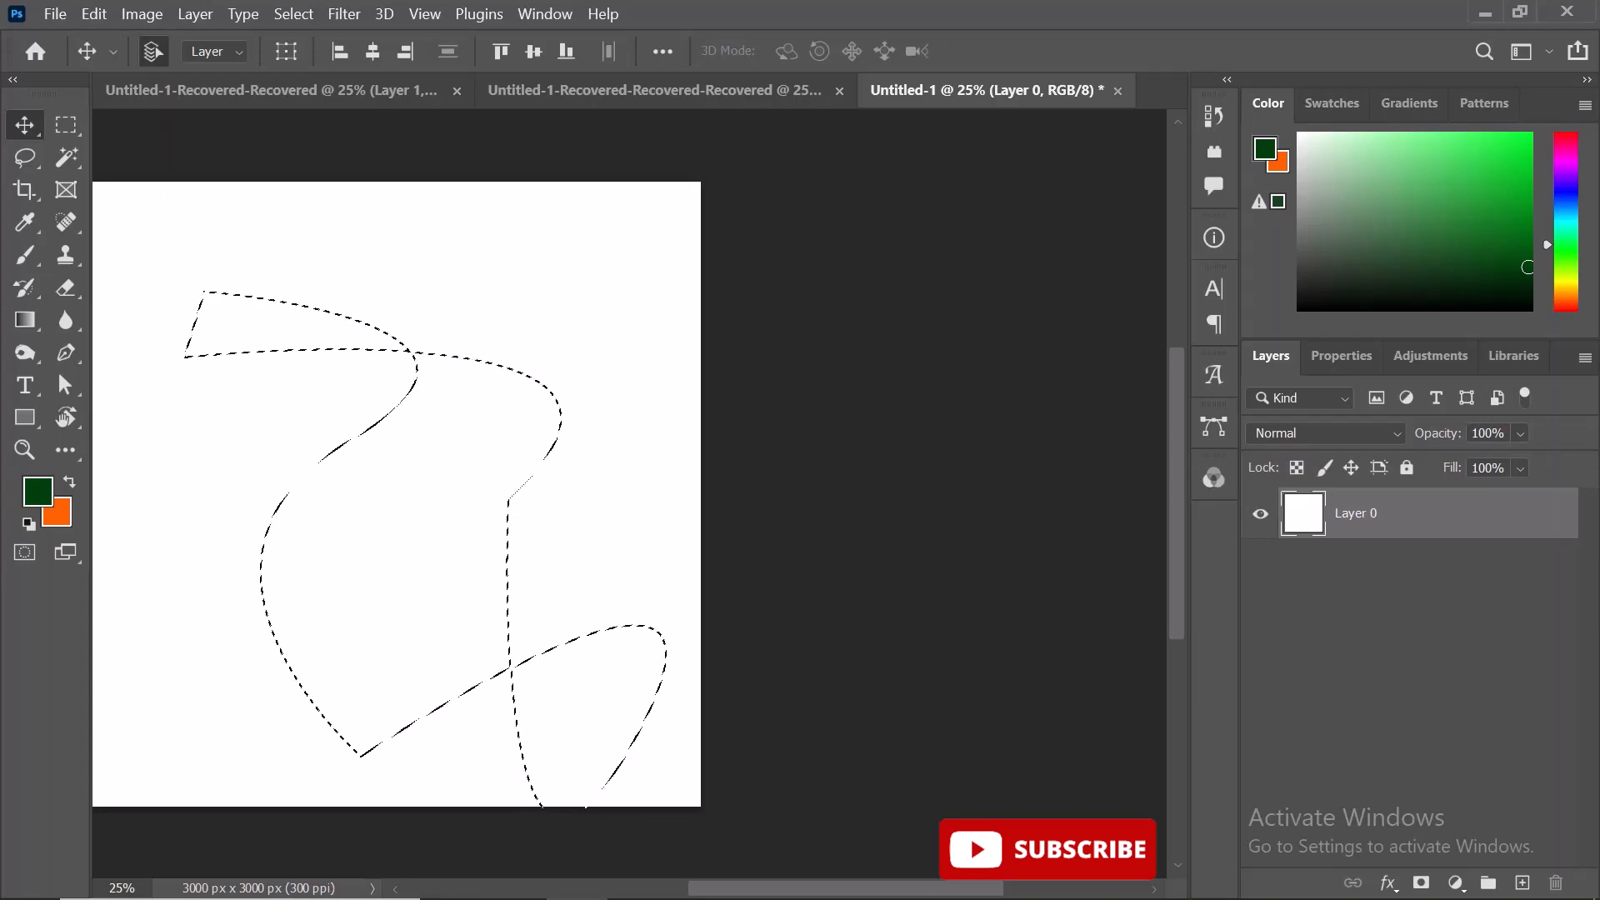
{"action": "left_click_drag", "start_coordinate": [406, 489], "coordinate": [369, 542]}
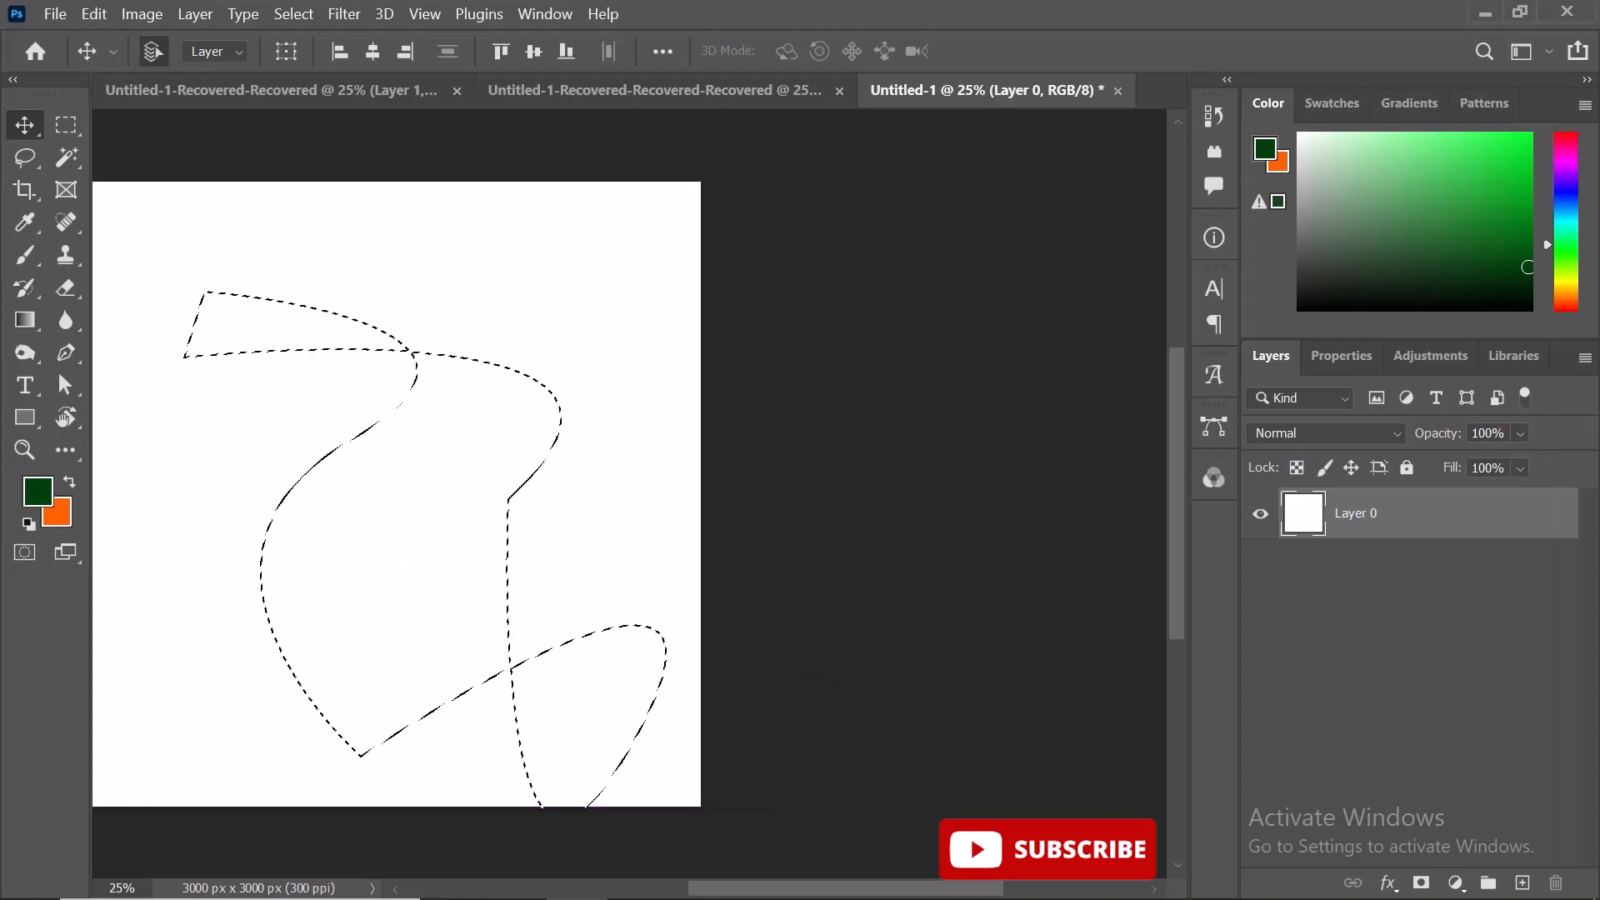
{"action": "key", "text": "ctrl+d"}
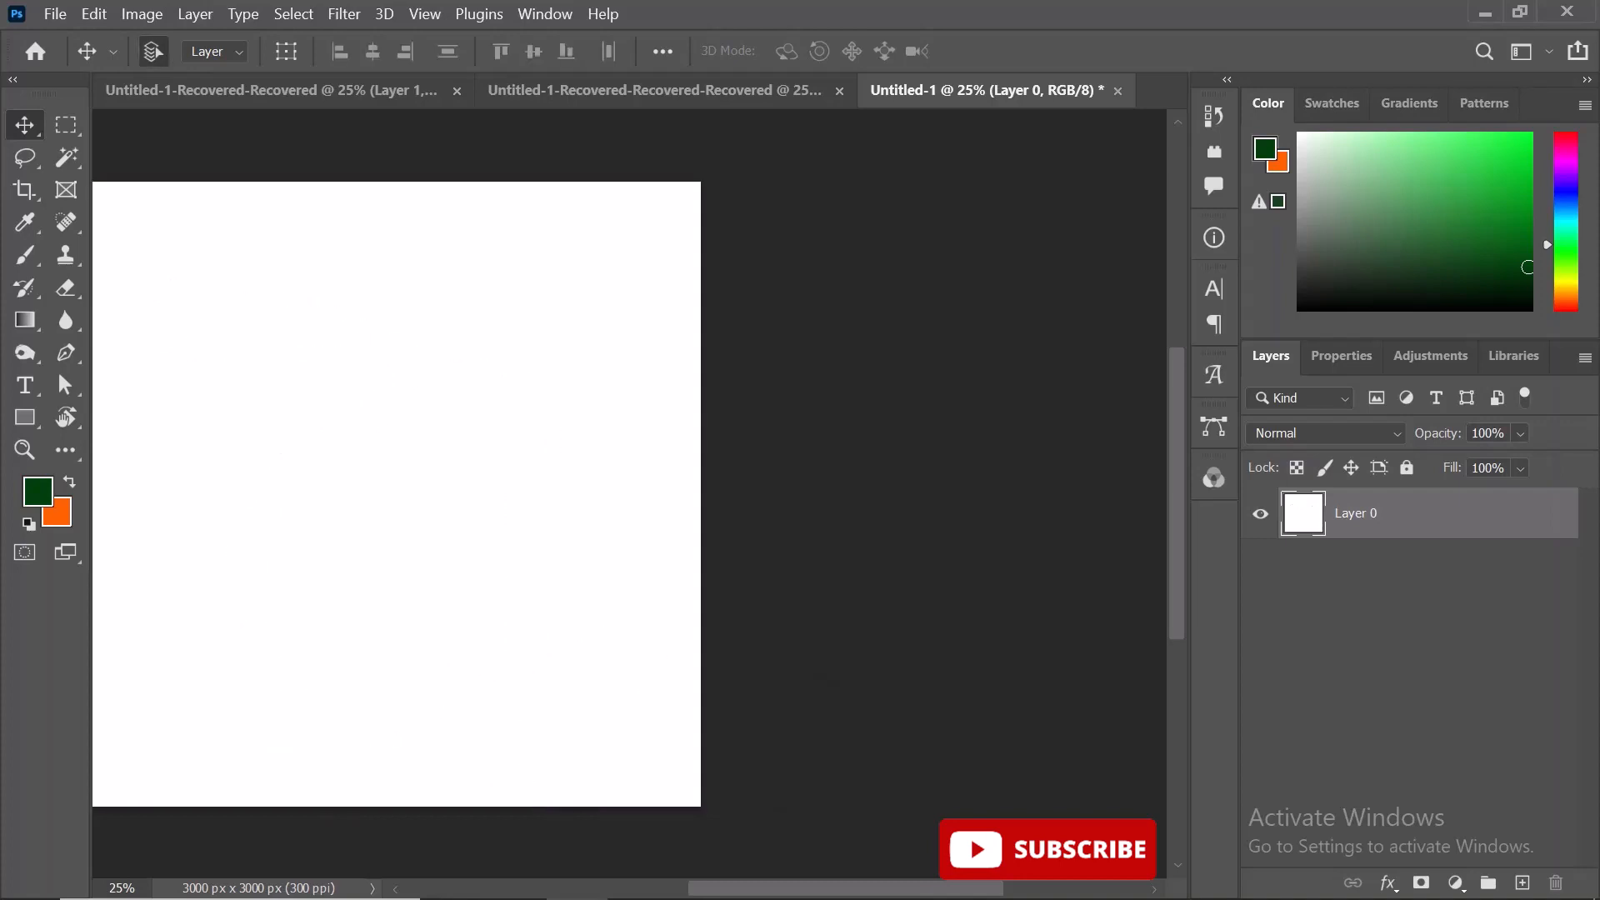
Draw a new Pen path curving from the canvas's upper left over to the right side and round to the lower left
{"action": "key", "text": "p"}
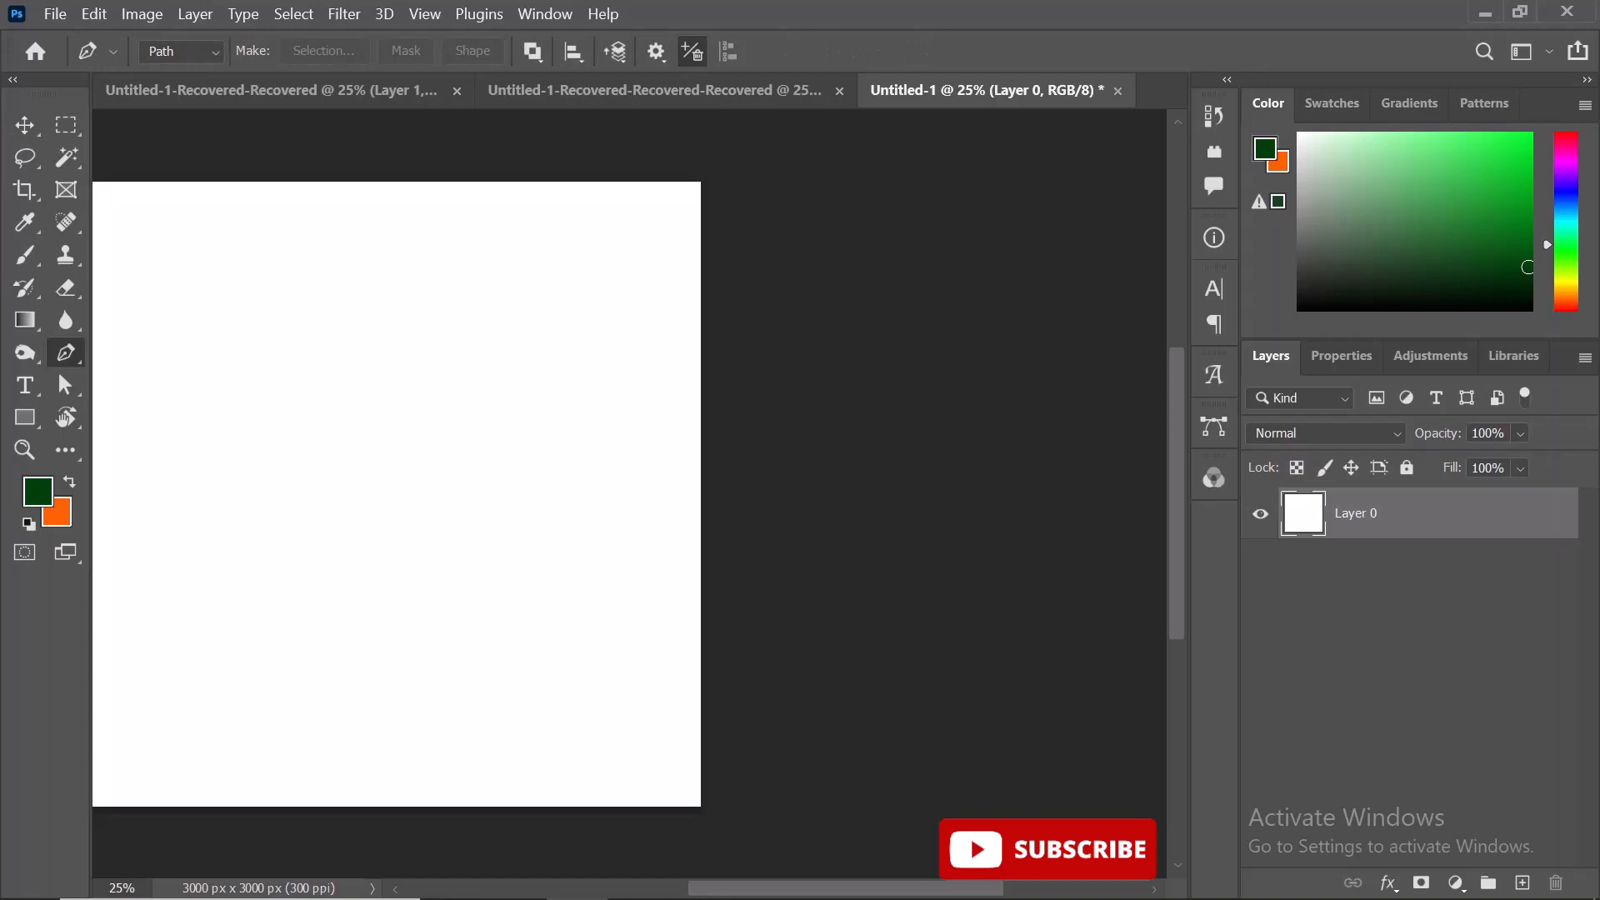
{"action": "scroll", "coordinate": [629, 493], "scroll_direction": "right", "scroll_amount": 2}
{"action": "scroll", "coordinate": [629, 494], "scroll_direction": "left", "scroll_amount": 5}
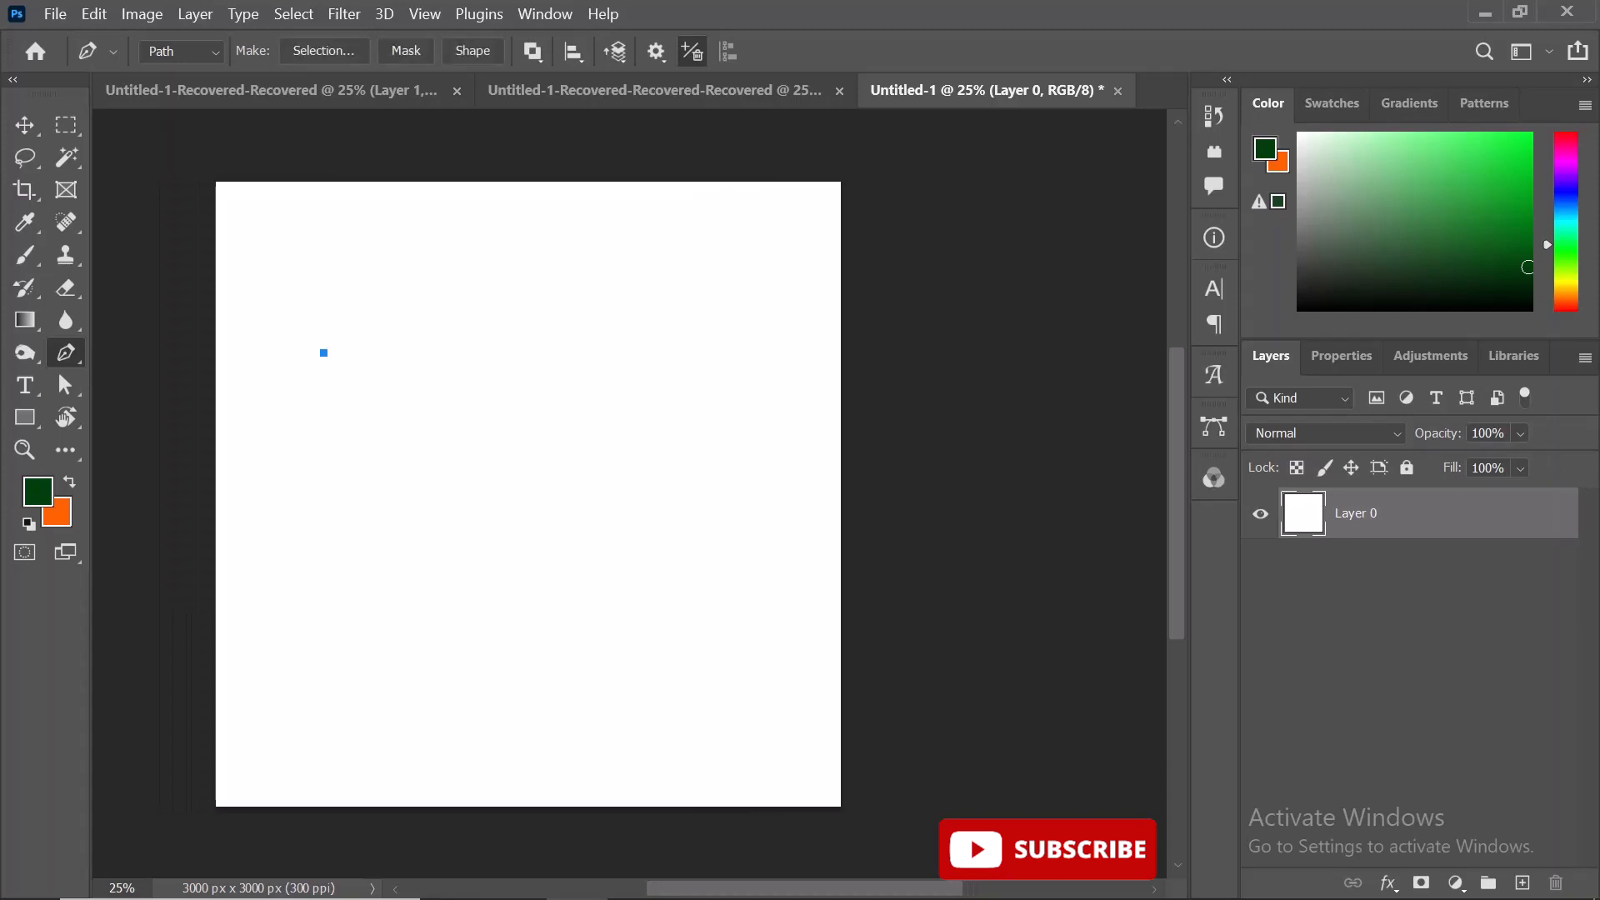
{"action": "left_click", "coordinate": [680, 412]}
{"action": "left_click_drag", "start_coordinate": [658, 609], "coordinate": [627, 701]}
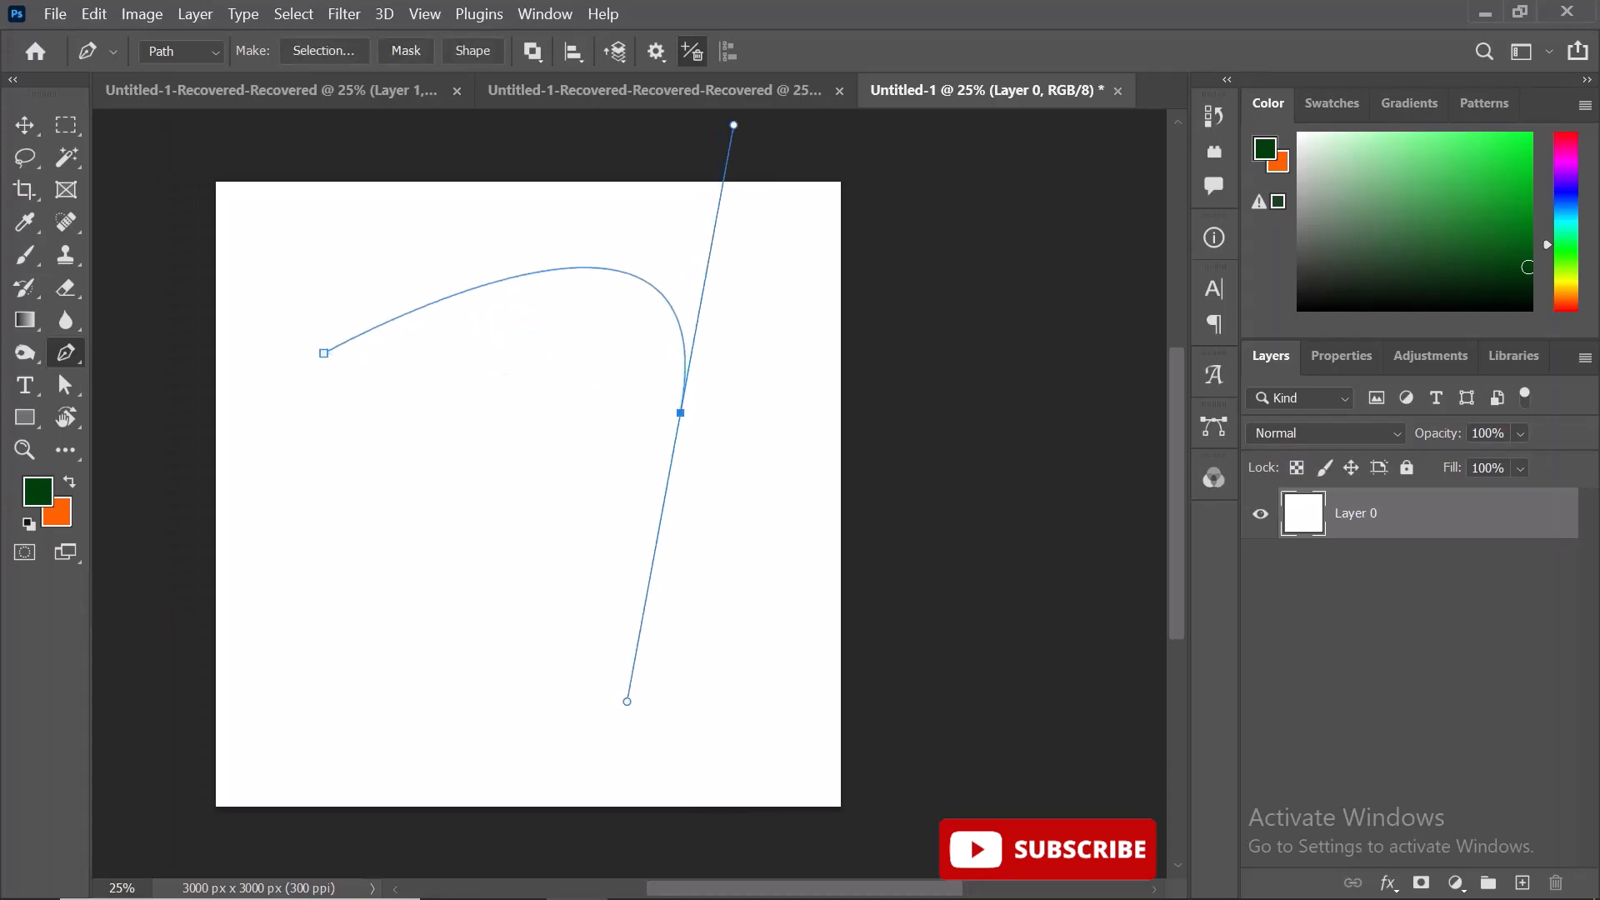
{"action": "left_click", "coordinate": [681, 408]}
{"action": "left_click_drag", "start_coordinate": [288, 657], "coordinate": [197, 366]}
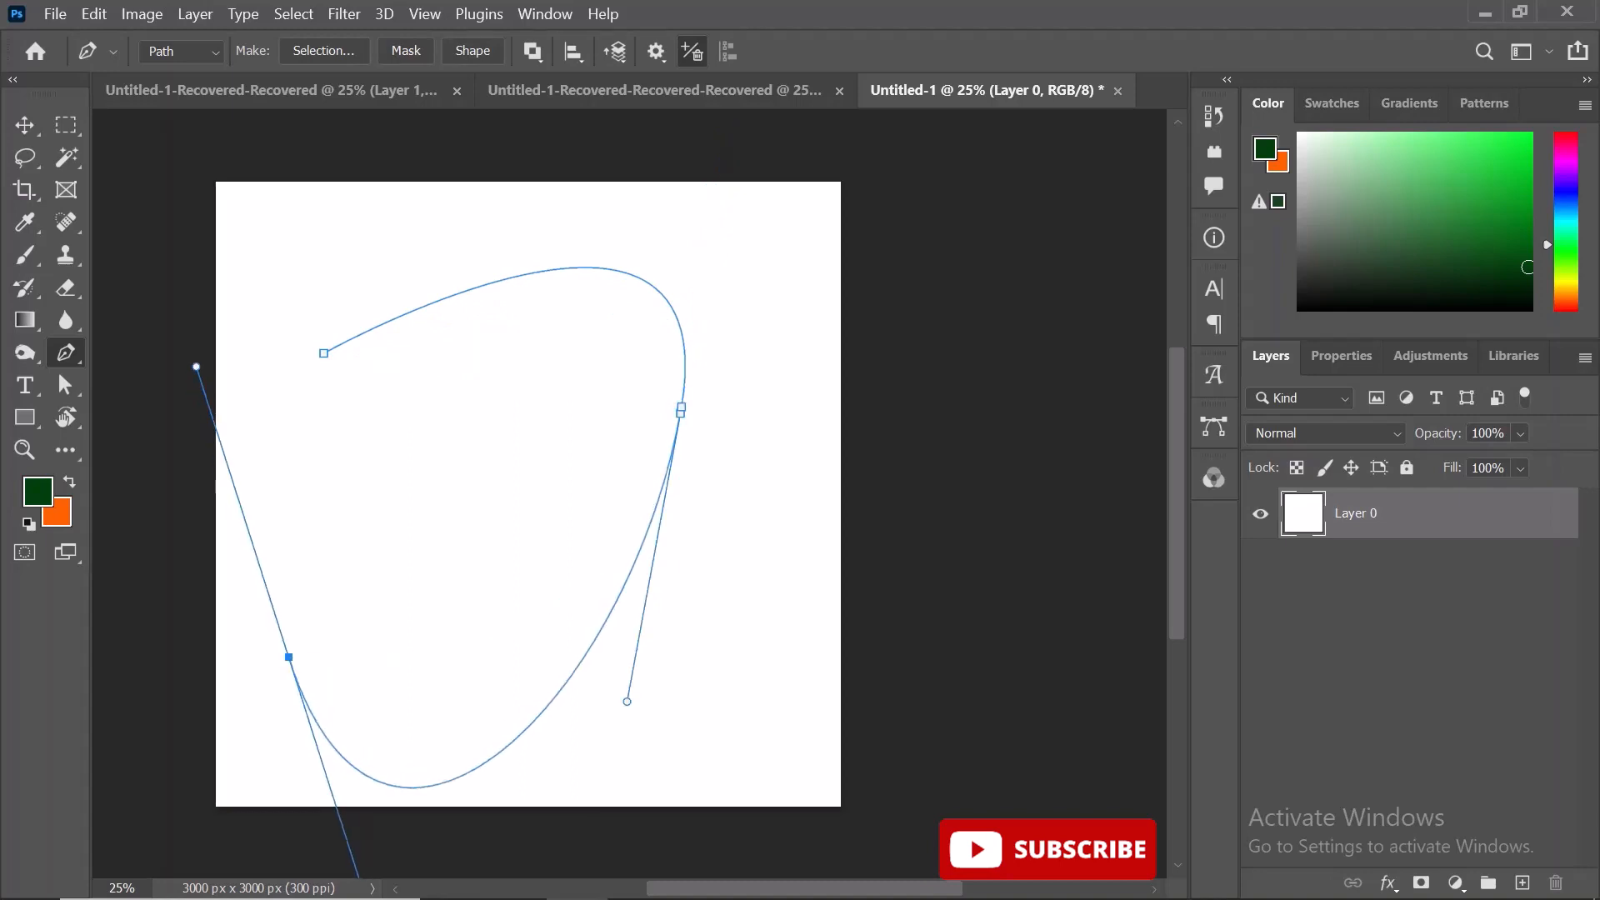
Continue the path as a curved spiral inside the outer curve, ending at an anchor just below the starting point's level
{"action": "left_click_drag", "start_coordinate": [388, 401], "coordinate": [574, 444]}
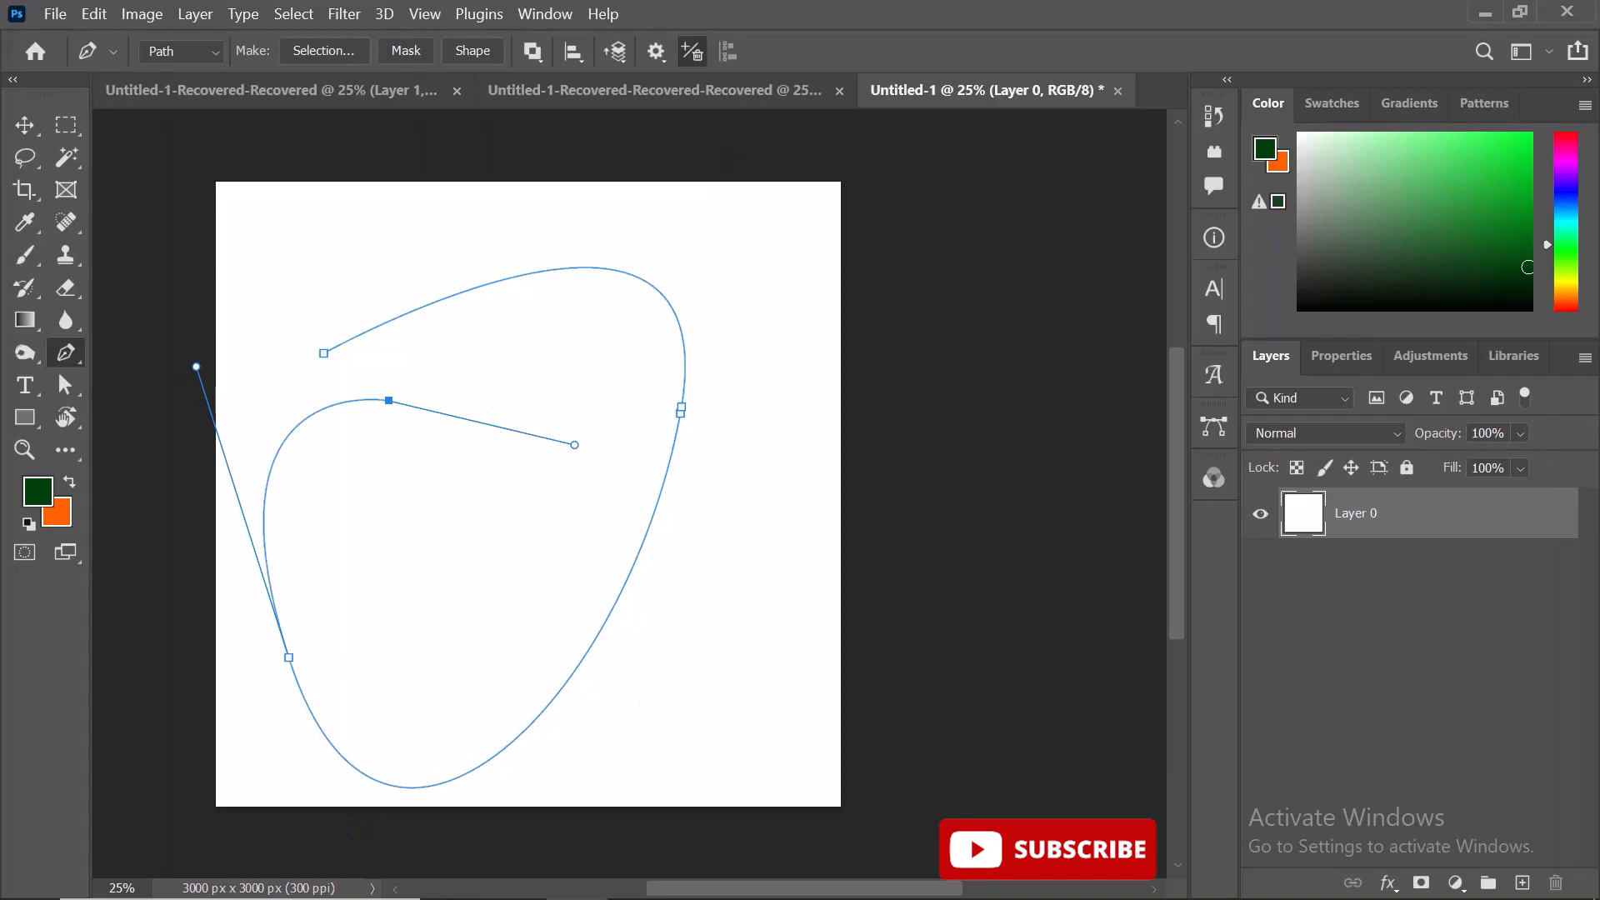
{"action": "left_click_drag", "start_coordinate": [428, 629], "coordinate": [450, 670]}
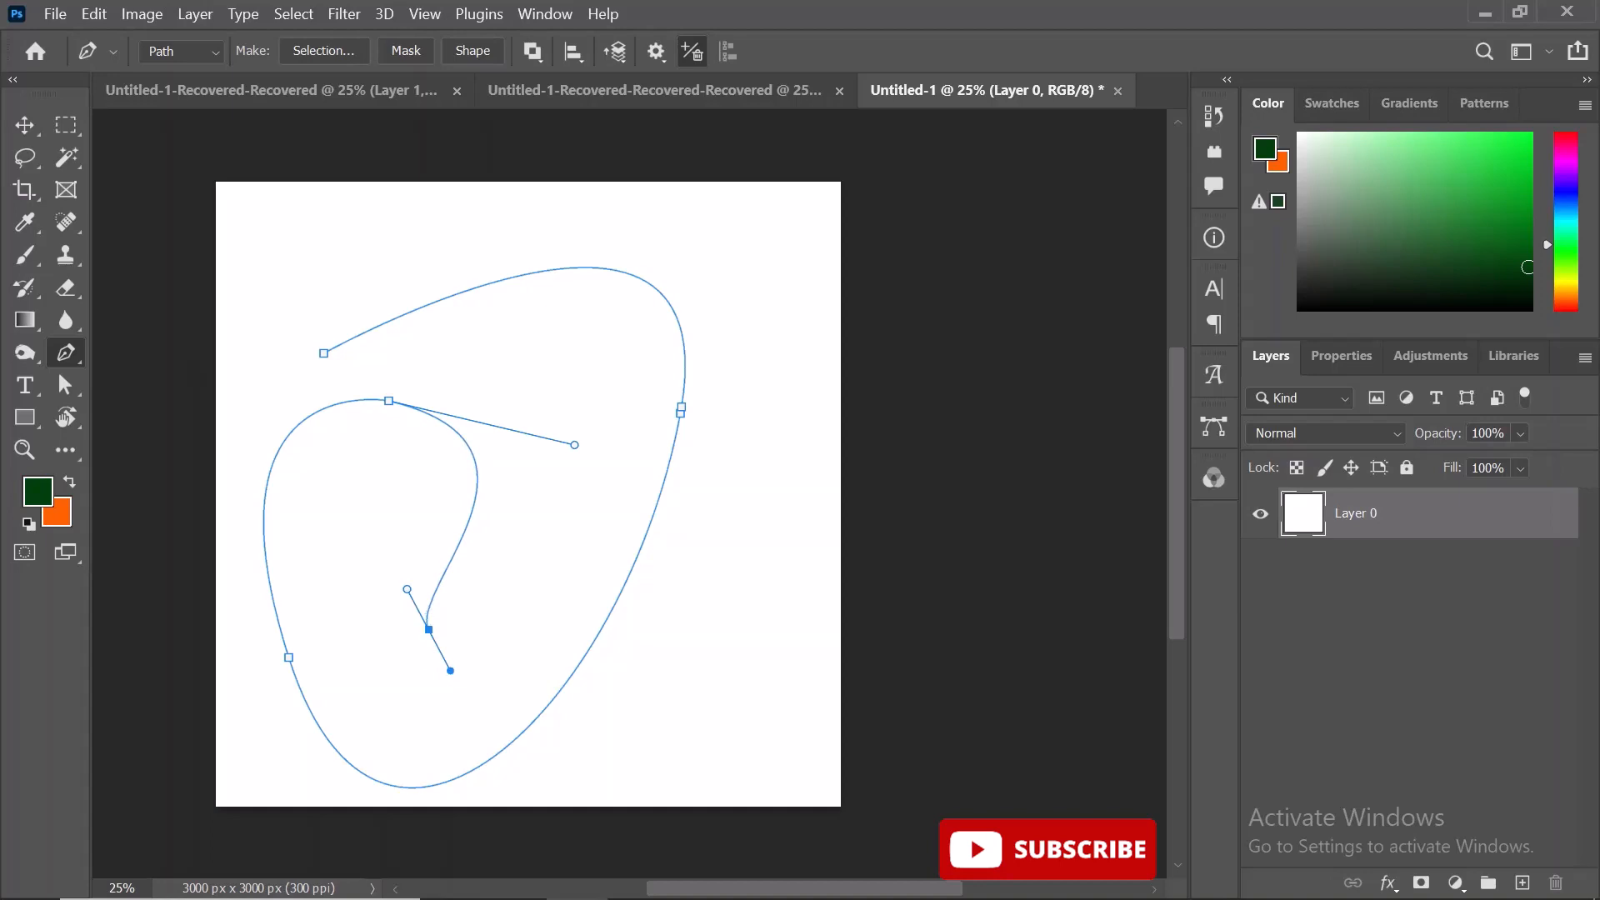
{"action": "left_click_drag", "start_coordinate": [450, 671], "coordinate": [325, 414]}
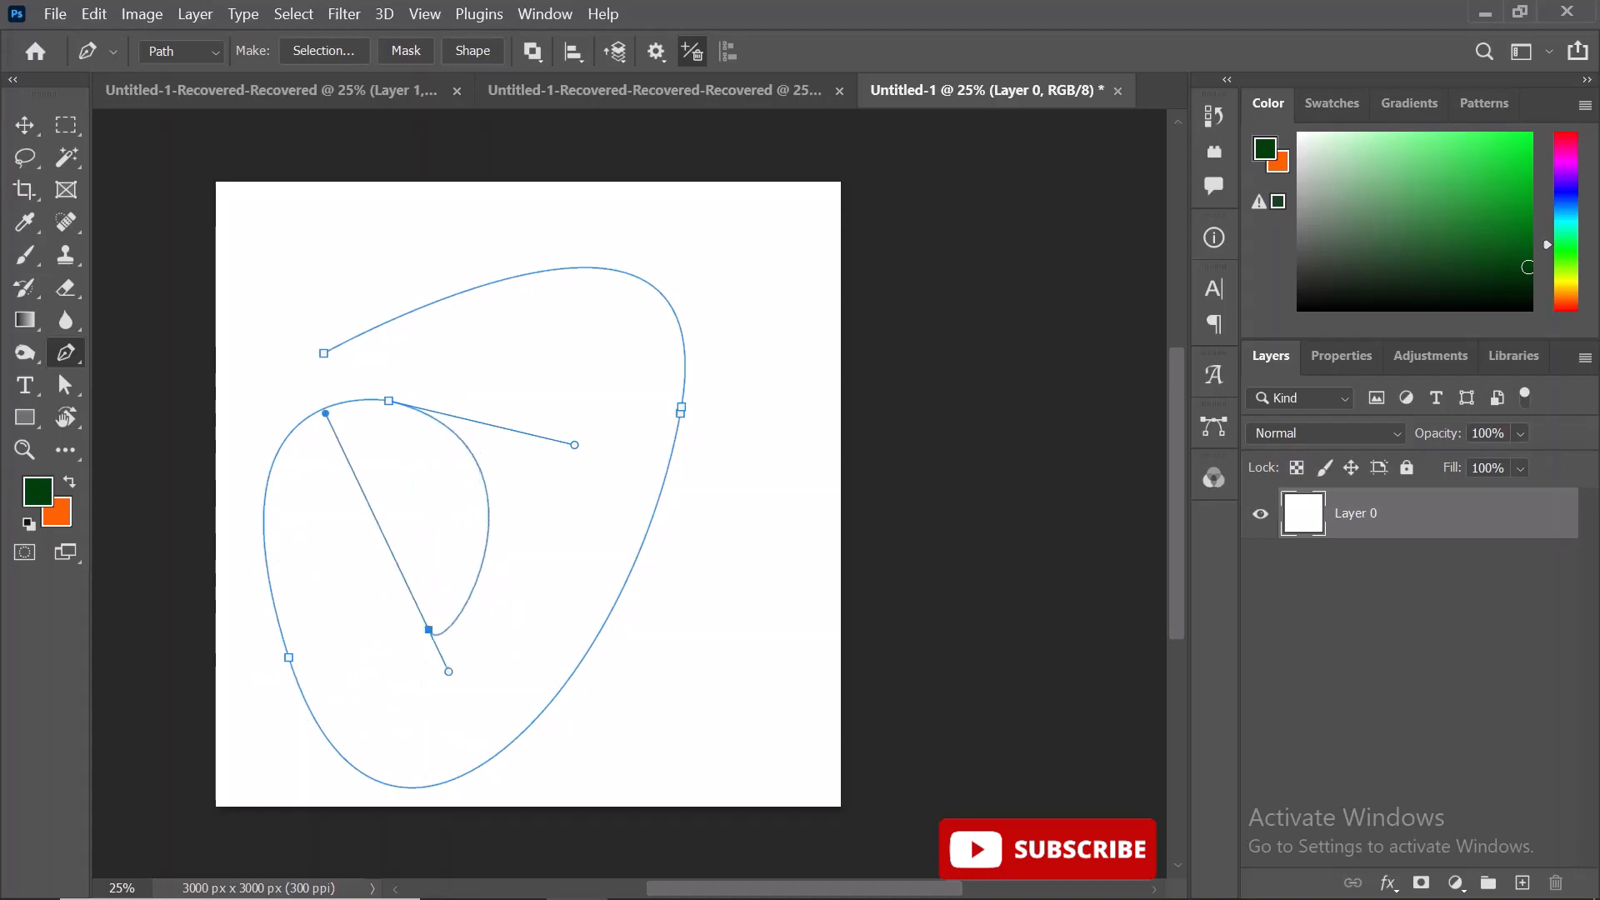
{"action": "left_click_drag", "start_coordinate": [344, 665], "coordinate": [406, 730]}
{"action": "left_click_drag", "start_coordinate": [444, 382], "coordinate": [169, 230]}
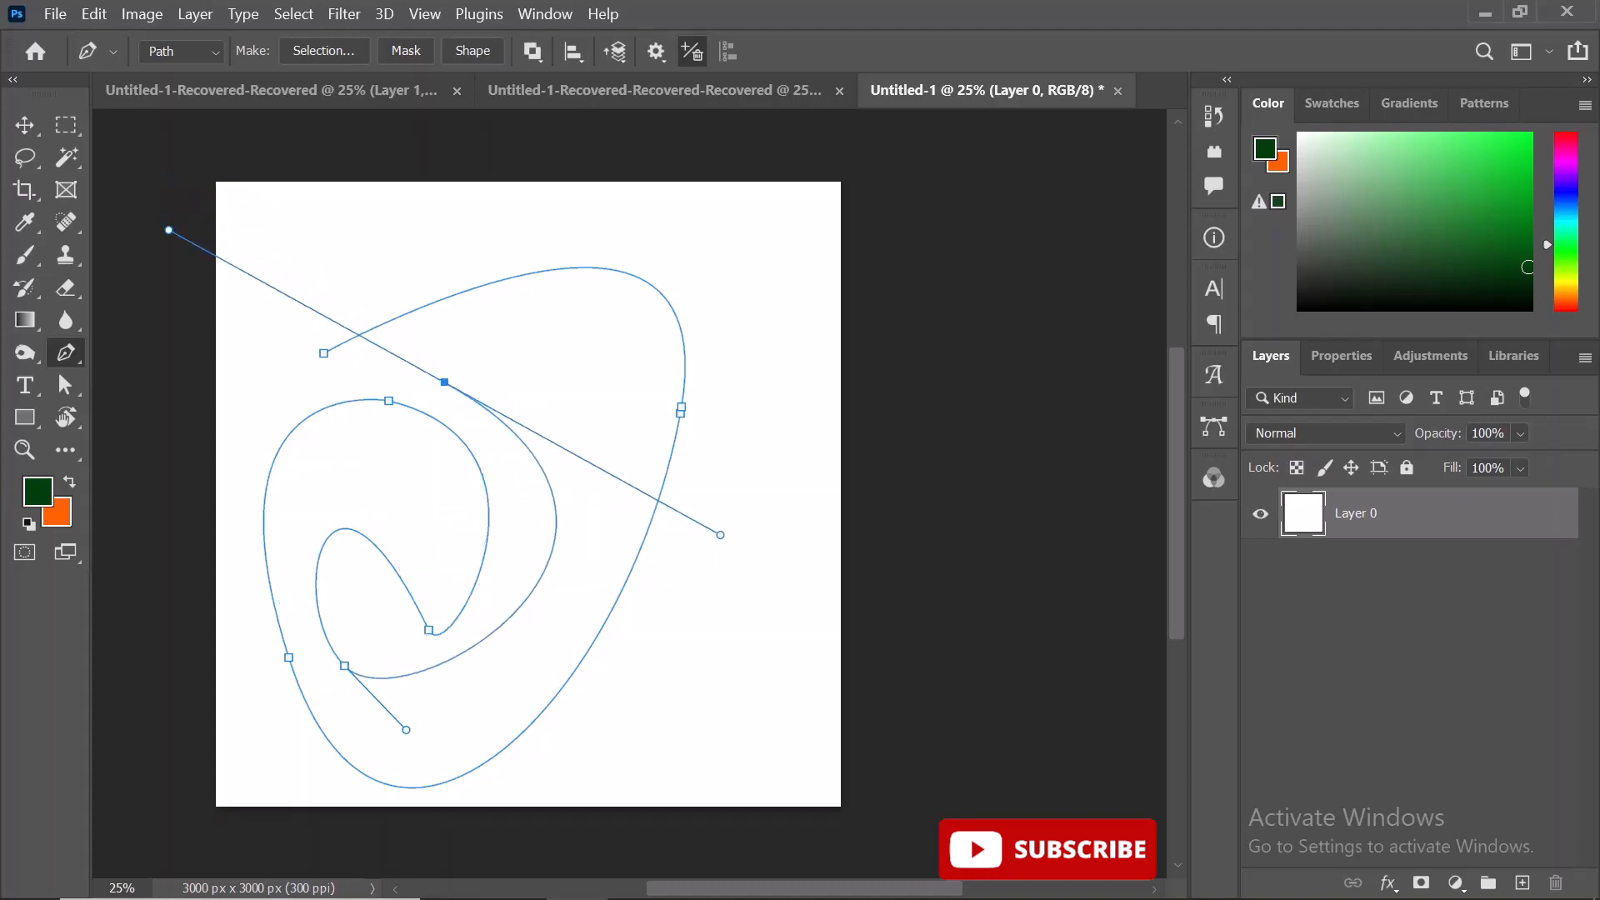
Place and delete one extra anchor, then resume the path from its inner end anchor and remove that anchor's outgoing handle
{"action": "left_click_drag", "start_coordinate": [292, 397], "coordinate": [236, 362]}
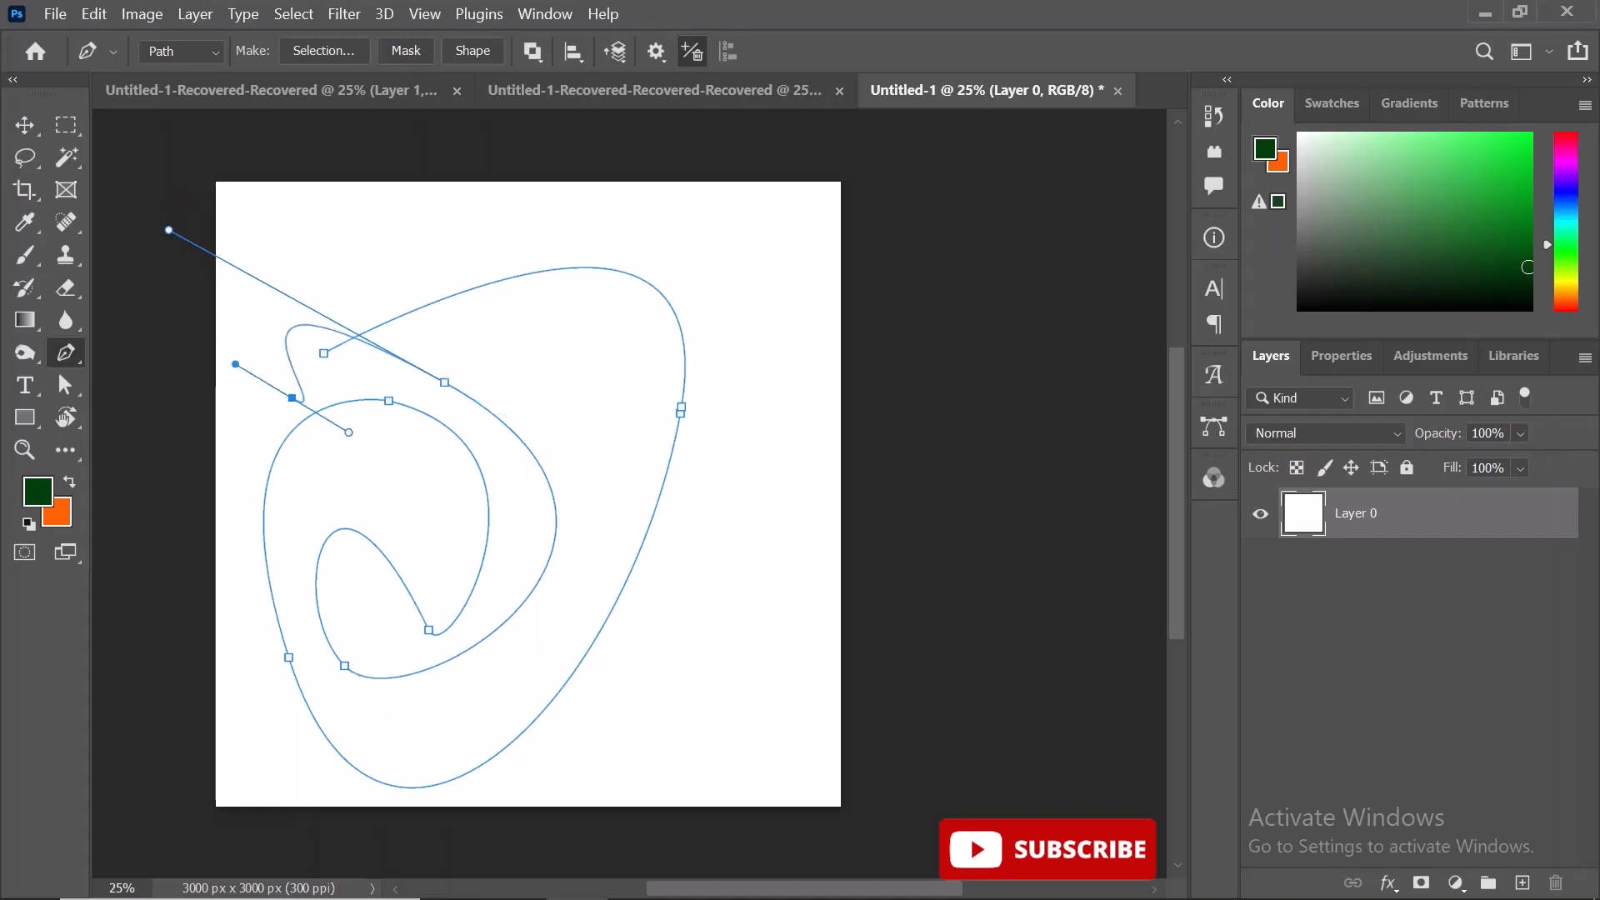
{"action": "key", "text": "Delete"}
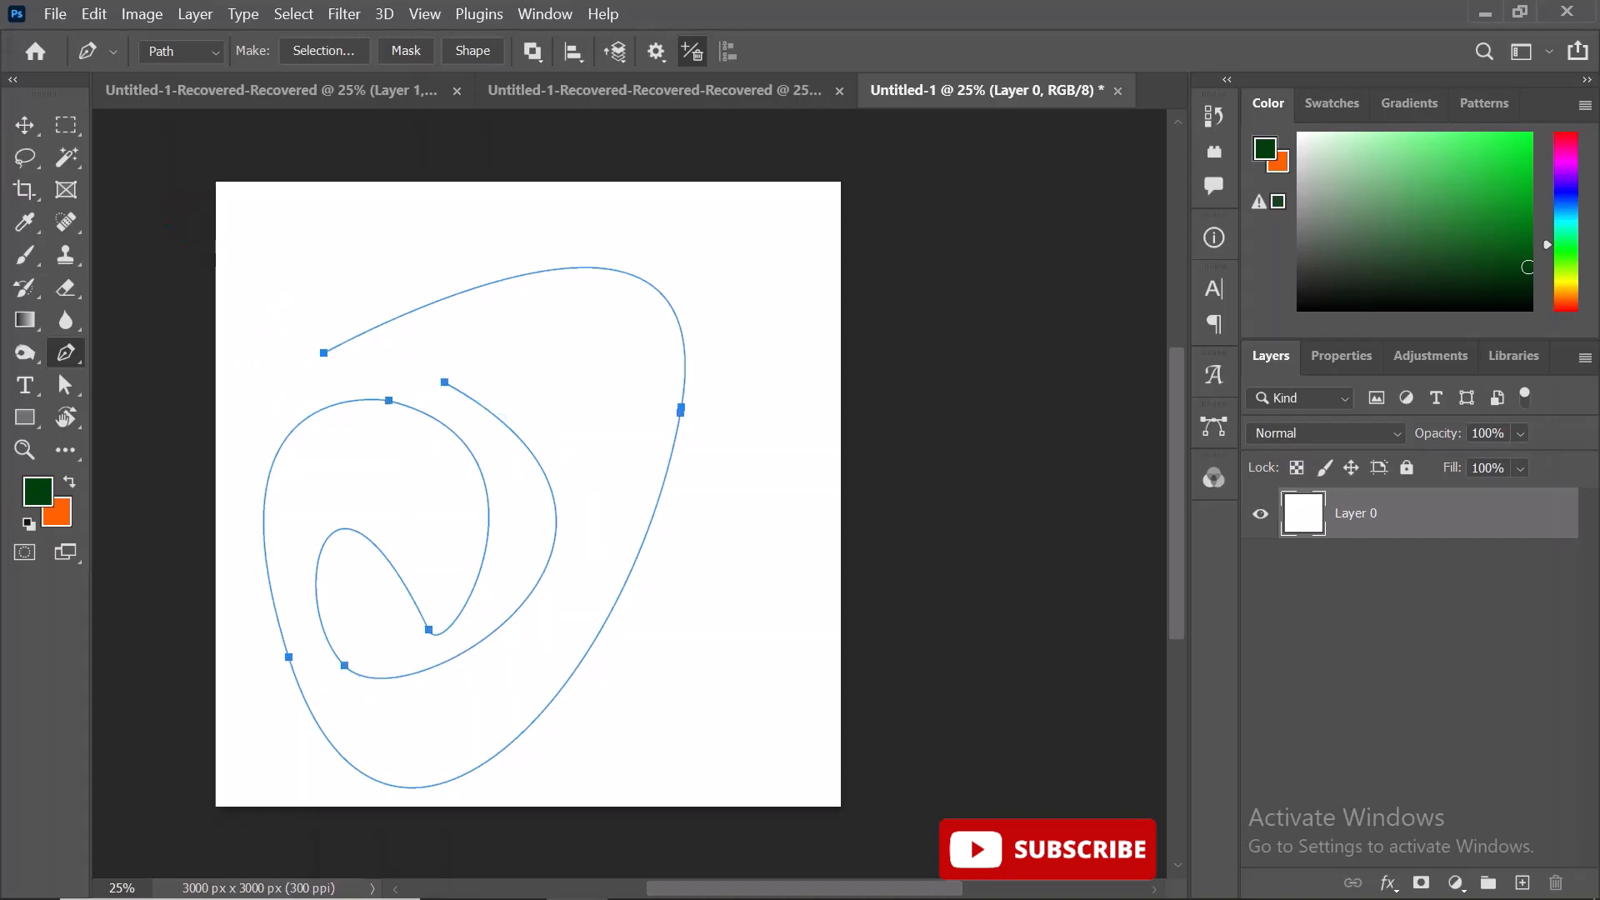
{"action": "left_click", "coordinate": [445, 382]}
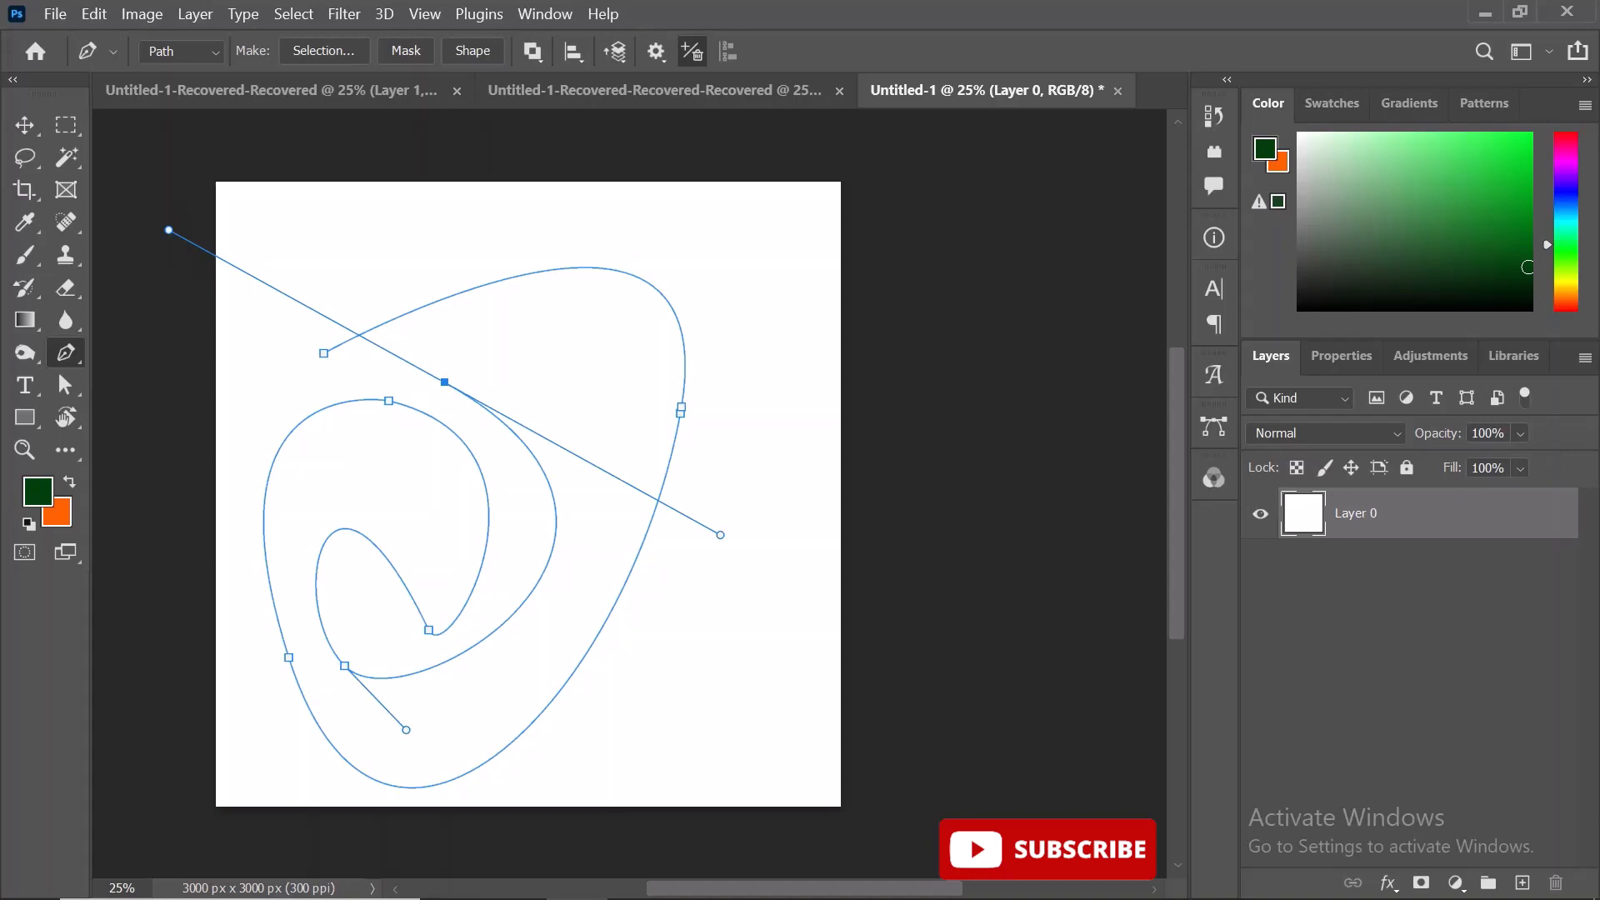
{"action": "left_click", "coordinate": [444, 382], "text": "alt"}
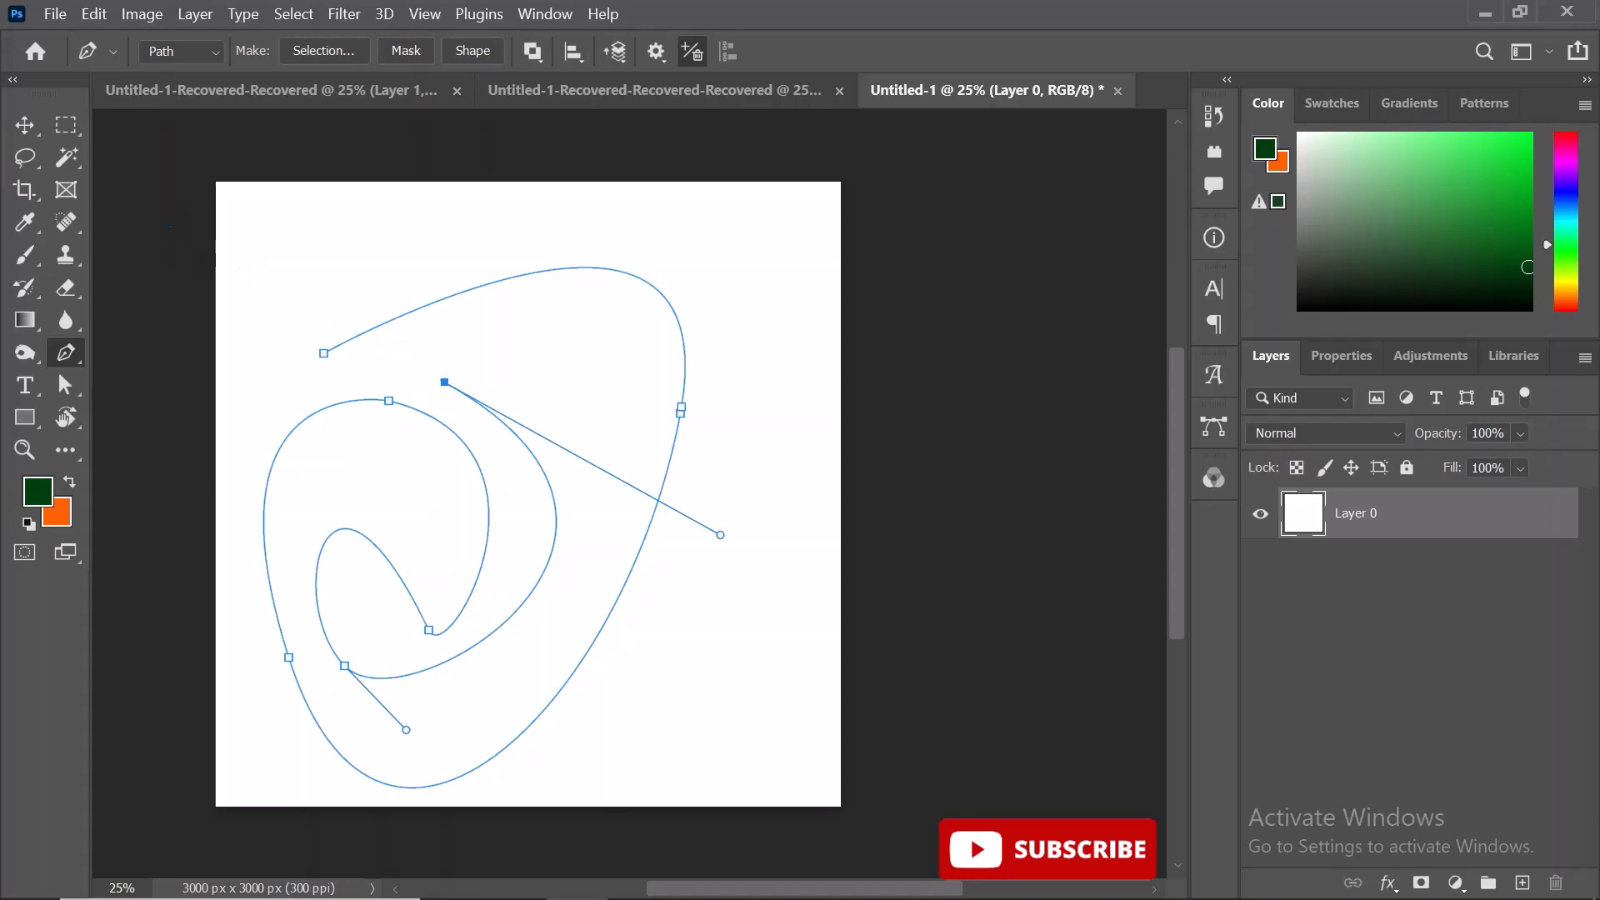
Close the spiral path at its starting anchor with a curved segment
{"action": "left_click", "coordinate": [323, 353]}
{"action": "left_click_drag", "start_coordinate": [324, 353], "coordinate": [188, 412]}
{"action": "left_click_drag", "start_coordinate": [458, 294], "coordinate": [457, 294]}
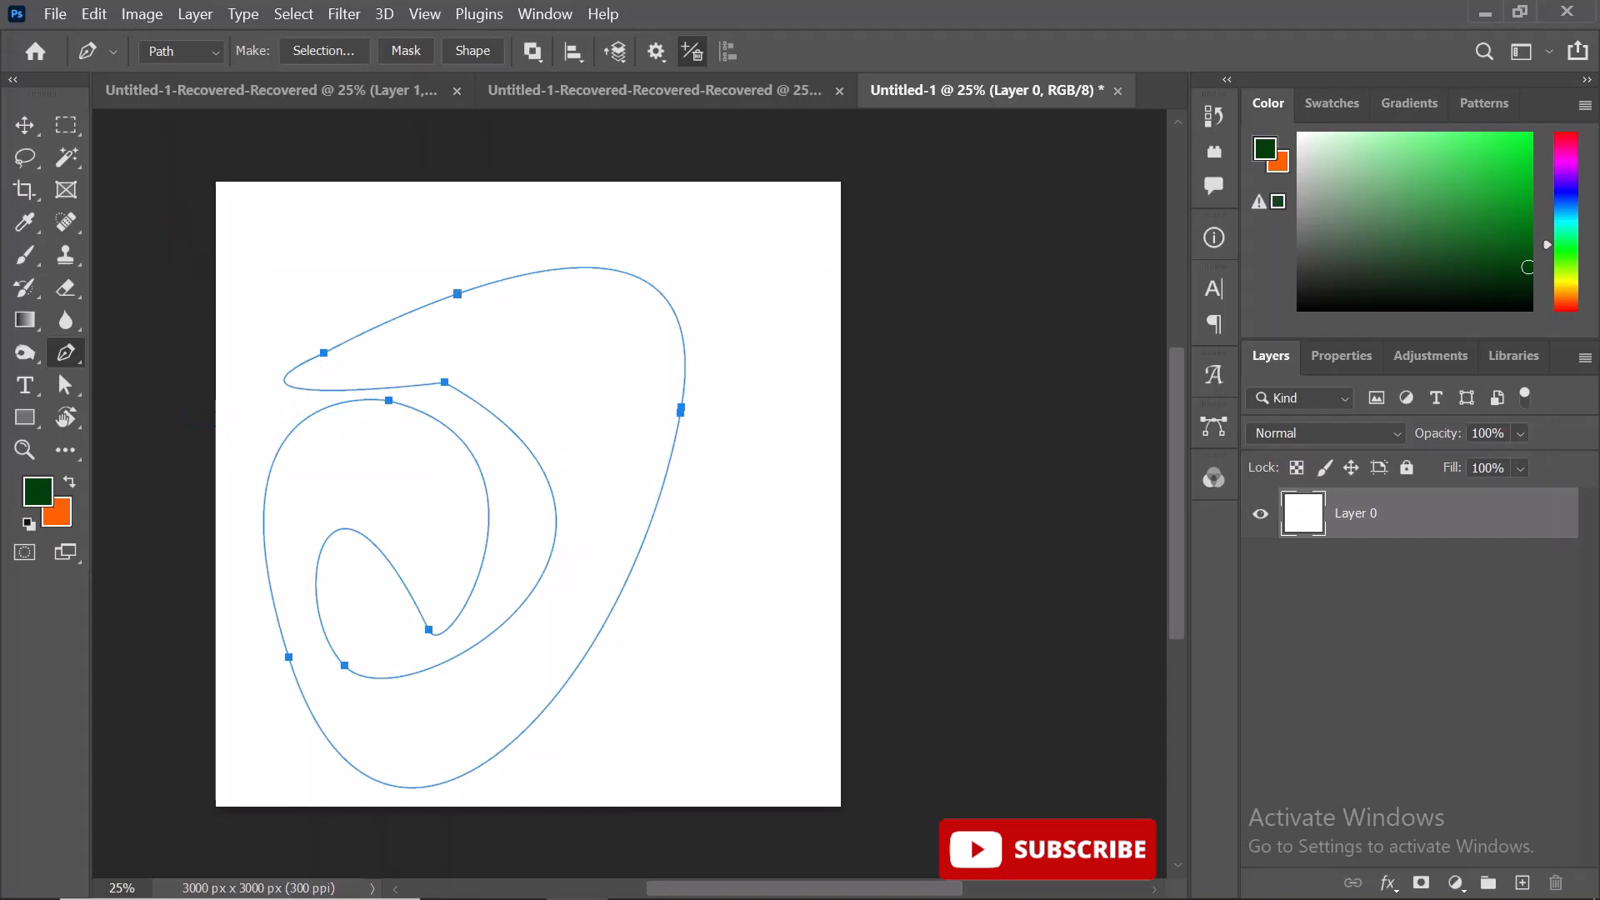
Fill the closed spiral path on Layer 0 with the custom blue color #351db0 in Normal mode at 100% opacity
{"action": "right_click", "coordinate": [608, 334]}
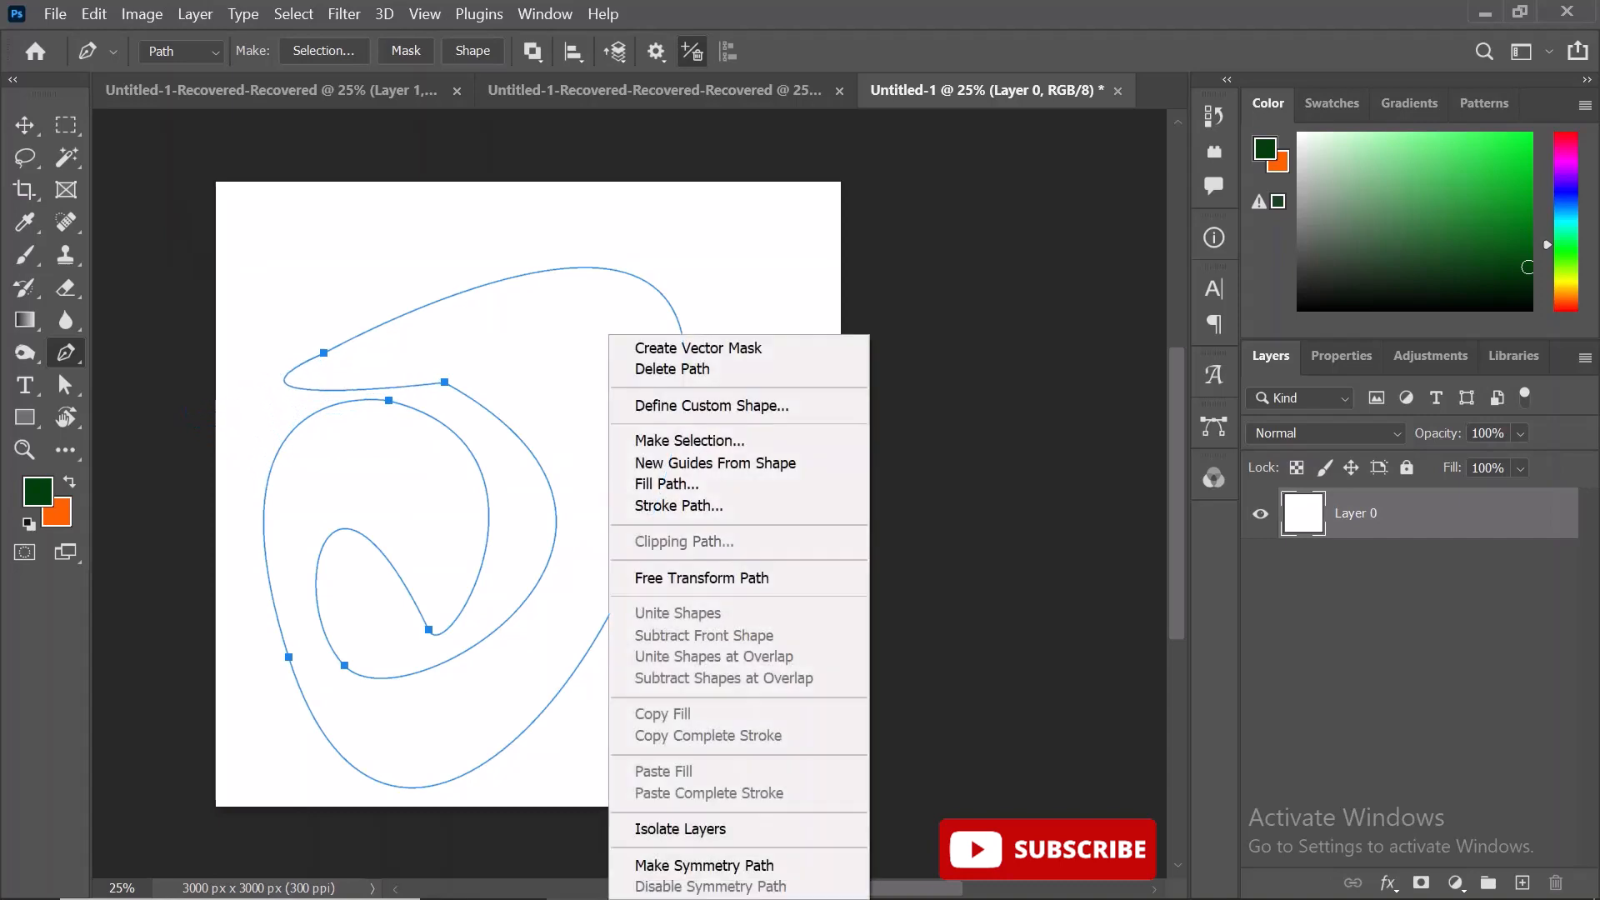
{"action": "left_click", "coordinate": [667, 483]}
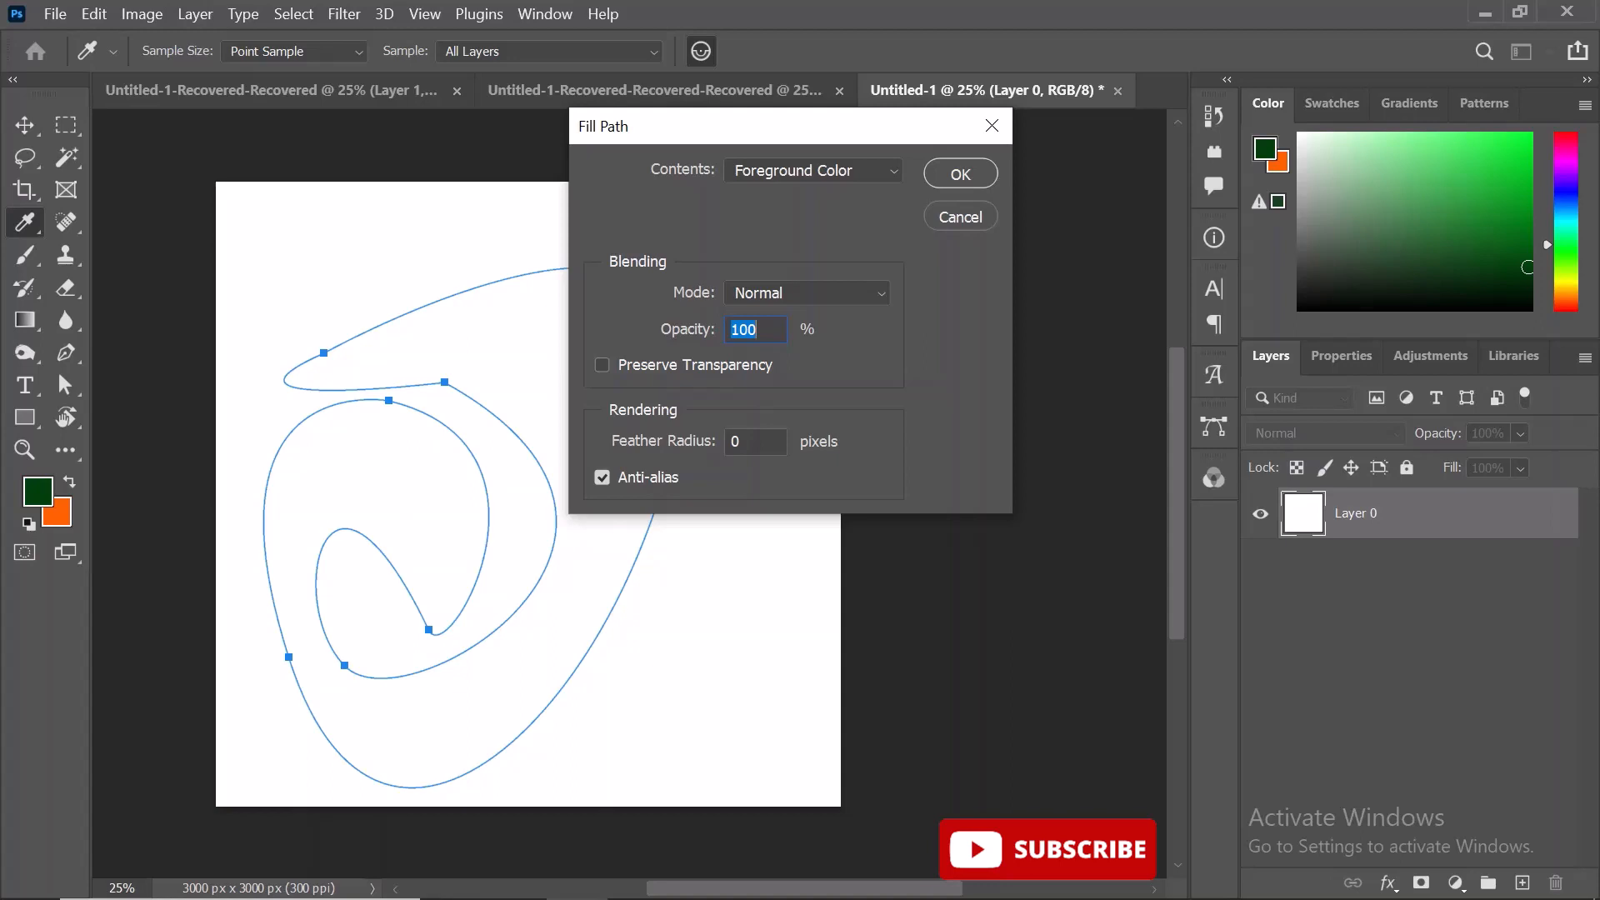
{"action": "left_click", "coordinate": [813, 170]}
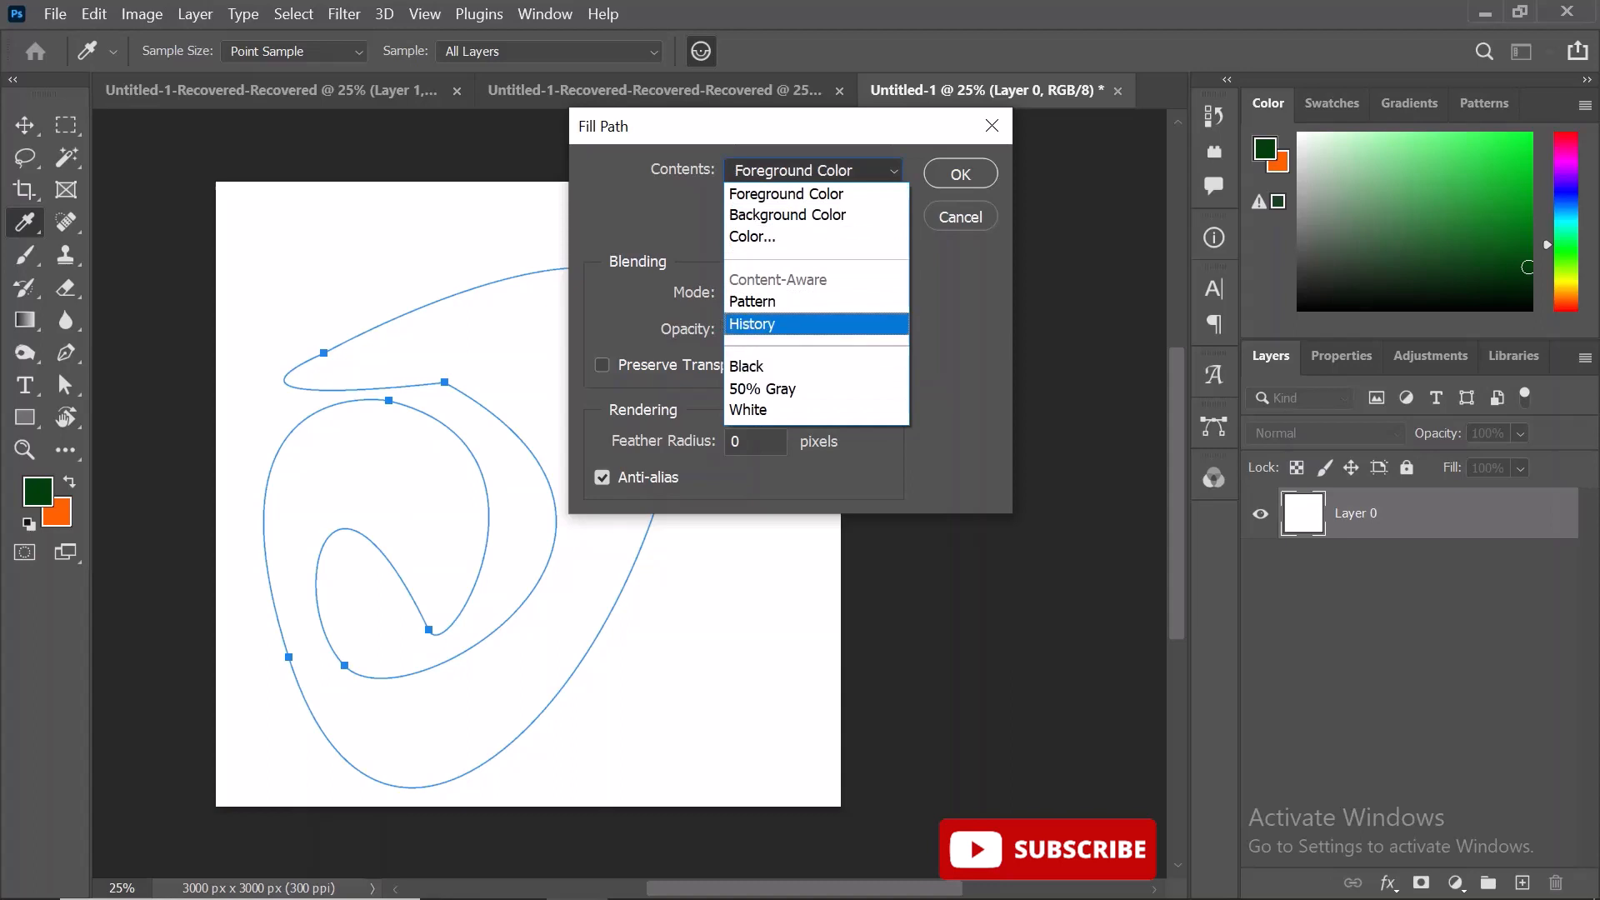
{"action": "left_click", "coordinate": [752, 237]}
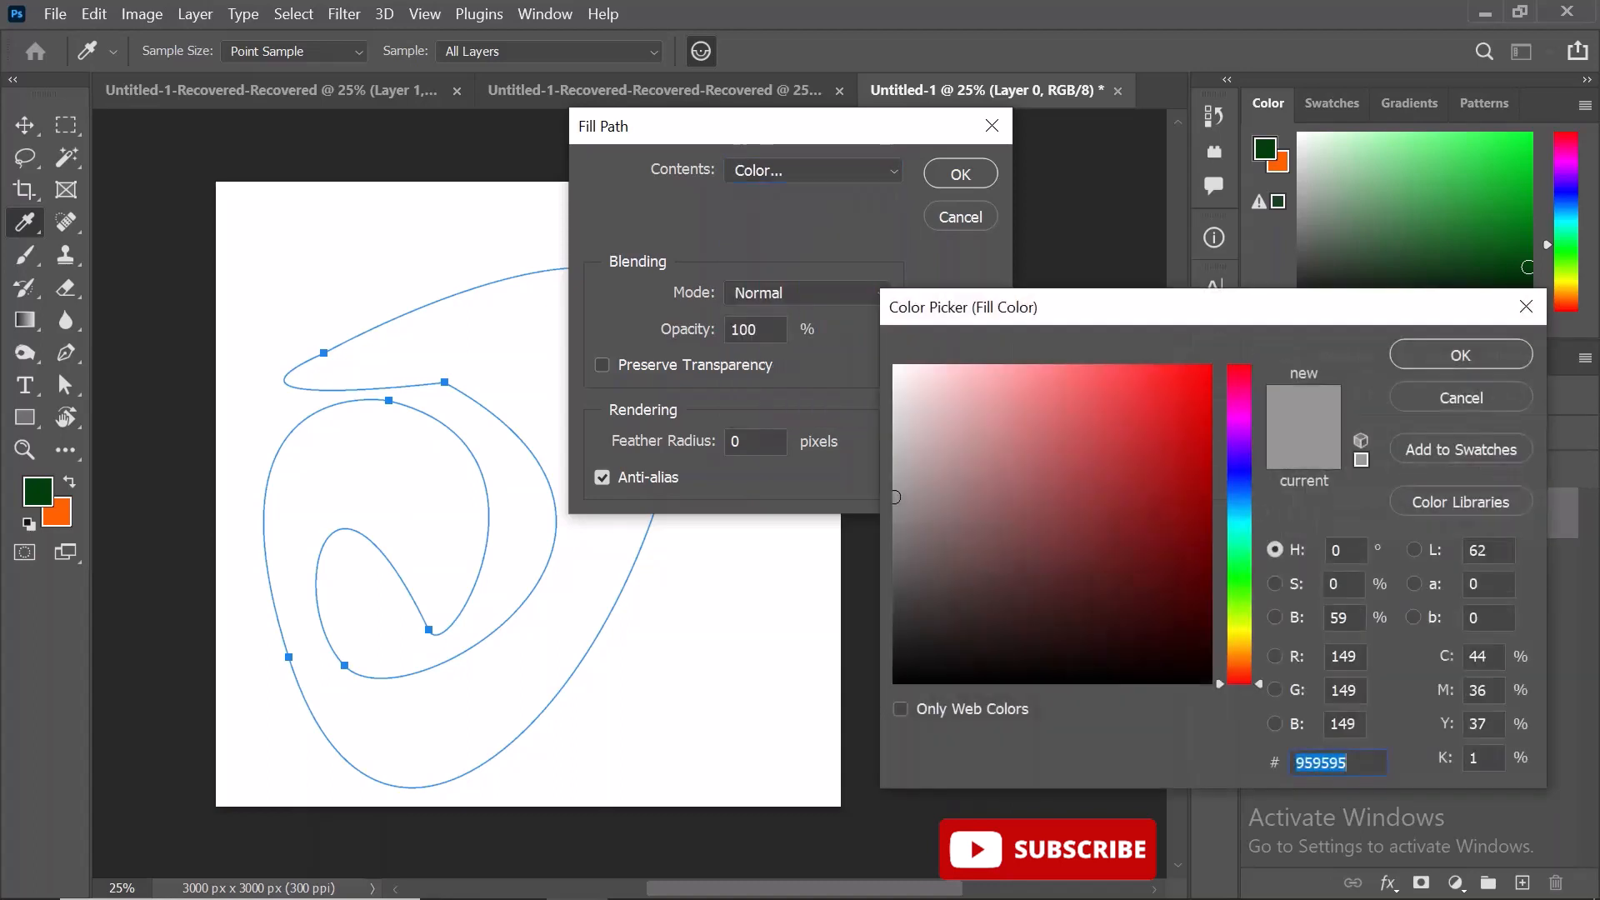
{"action": "type", "text": "1e0c7a"}
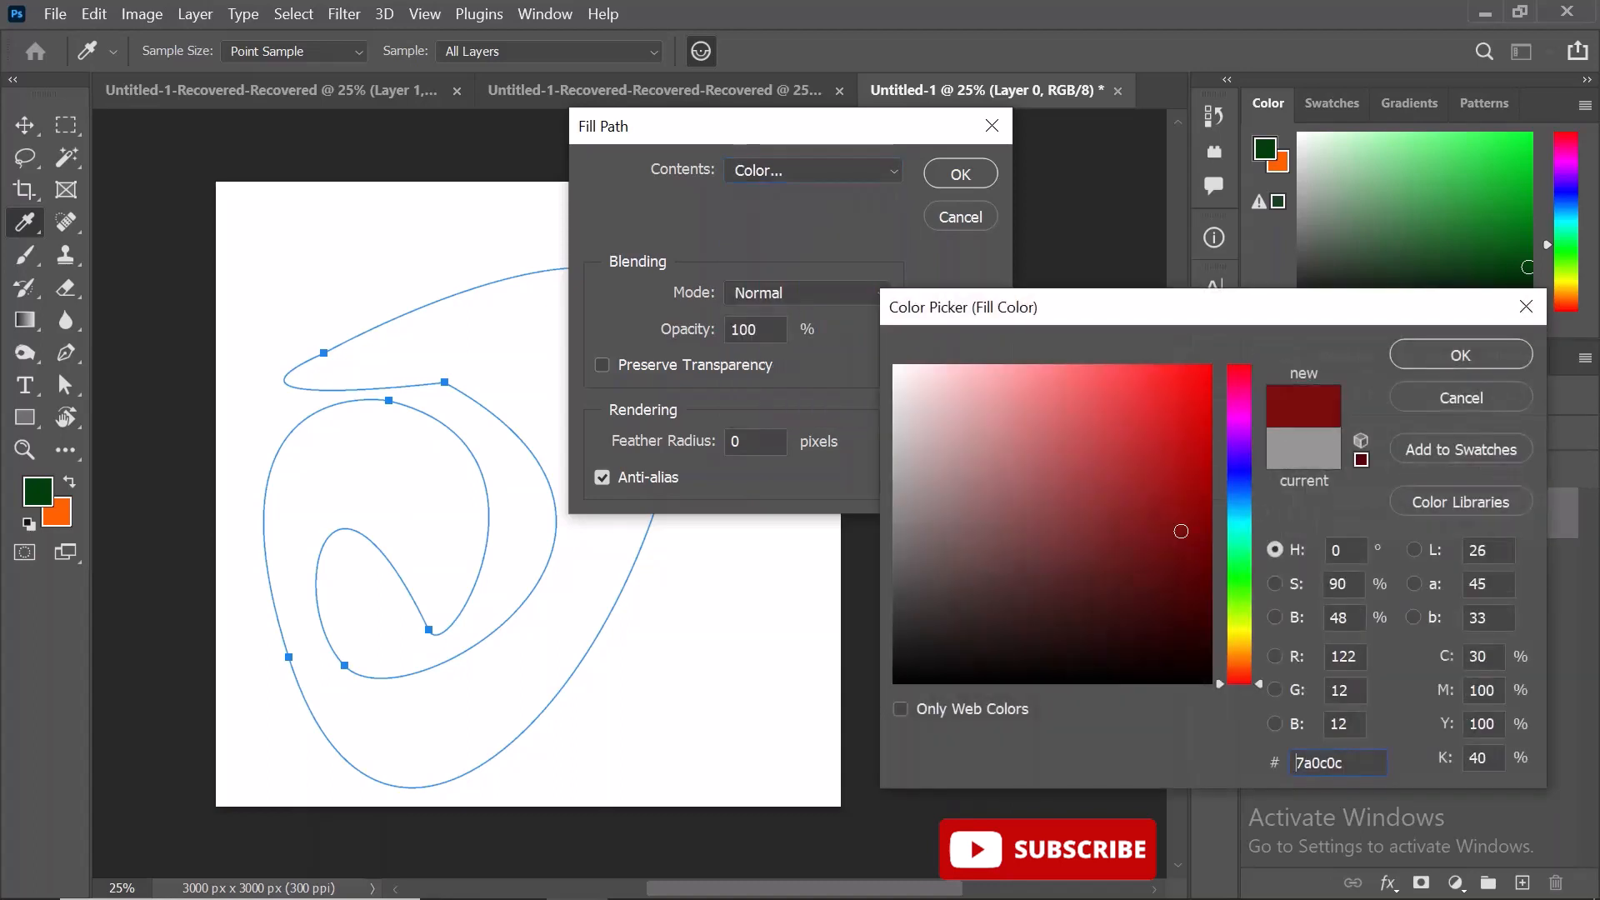
{"action": "left_click_drag", "start_coordinate": [1181, 531], "coordinate": [1159, 464]}
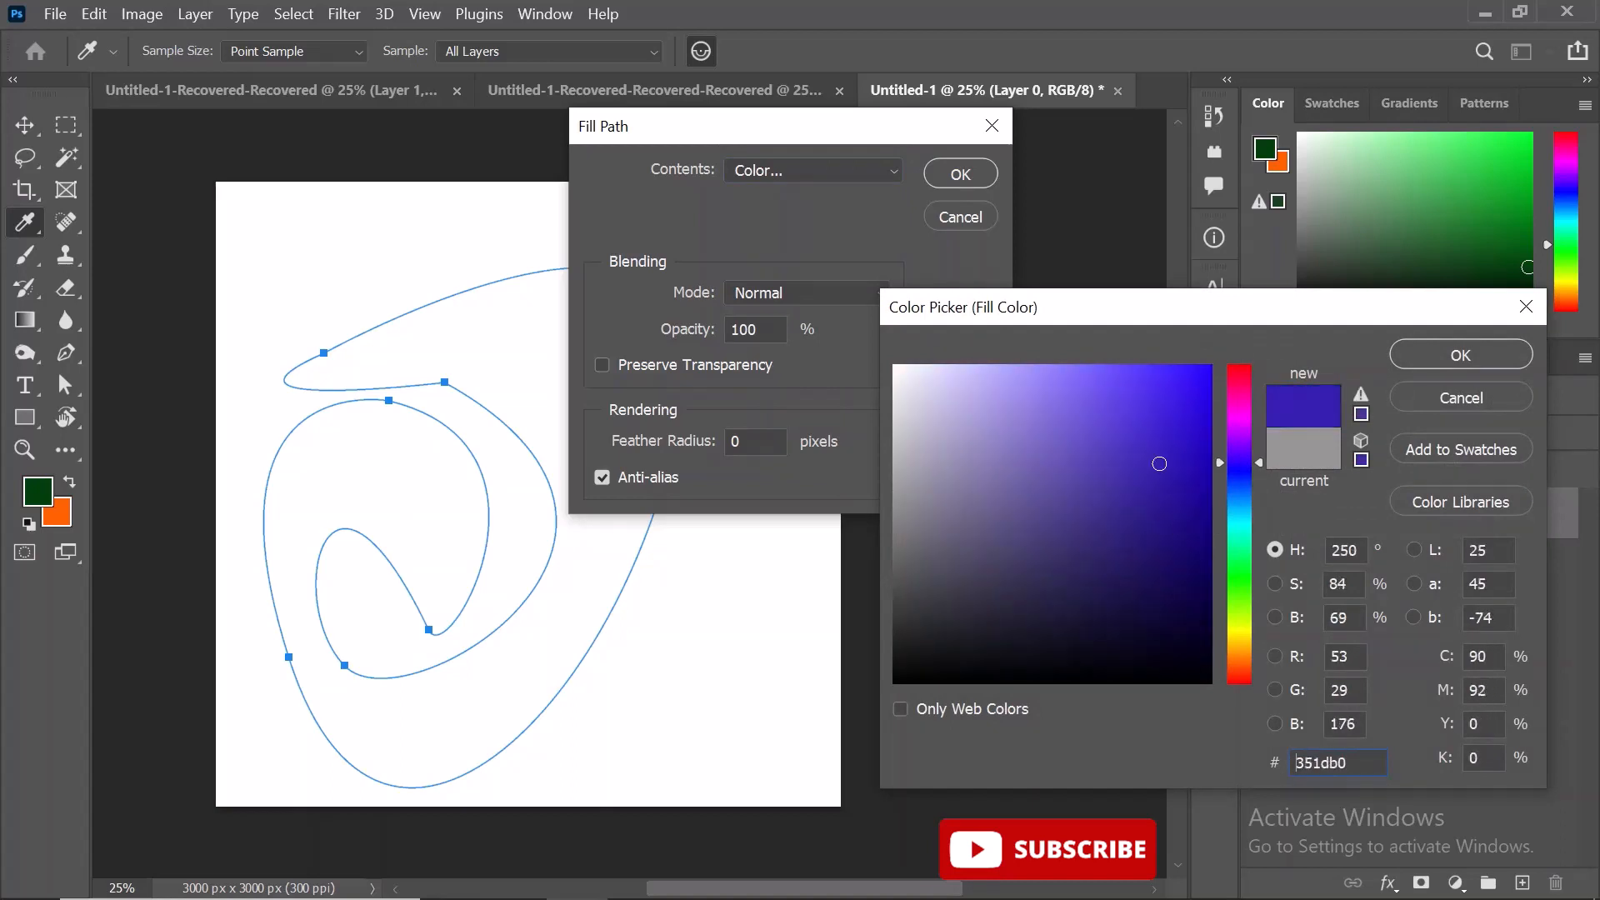
{"action": "key", "text": "Return"}
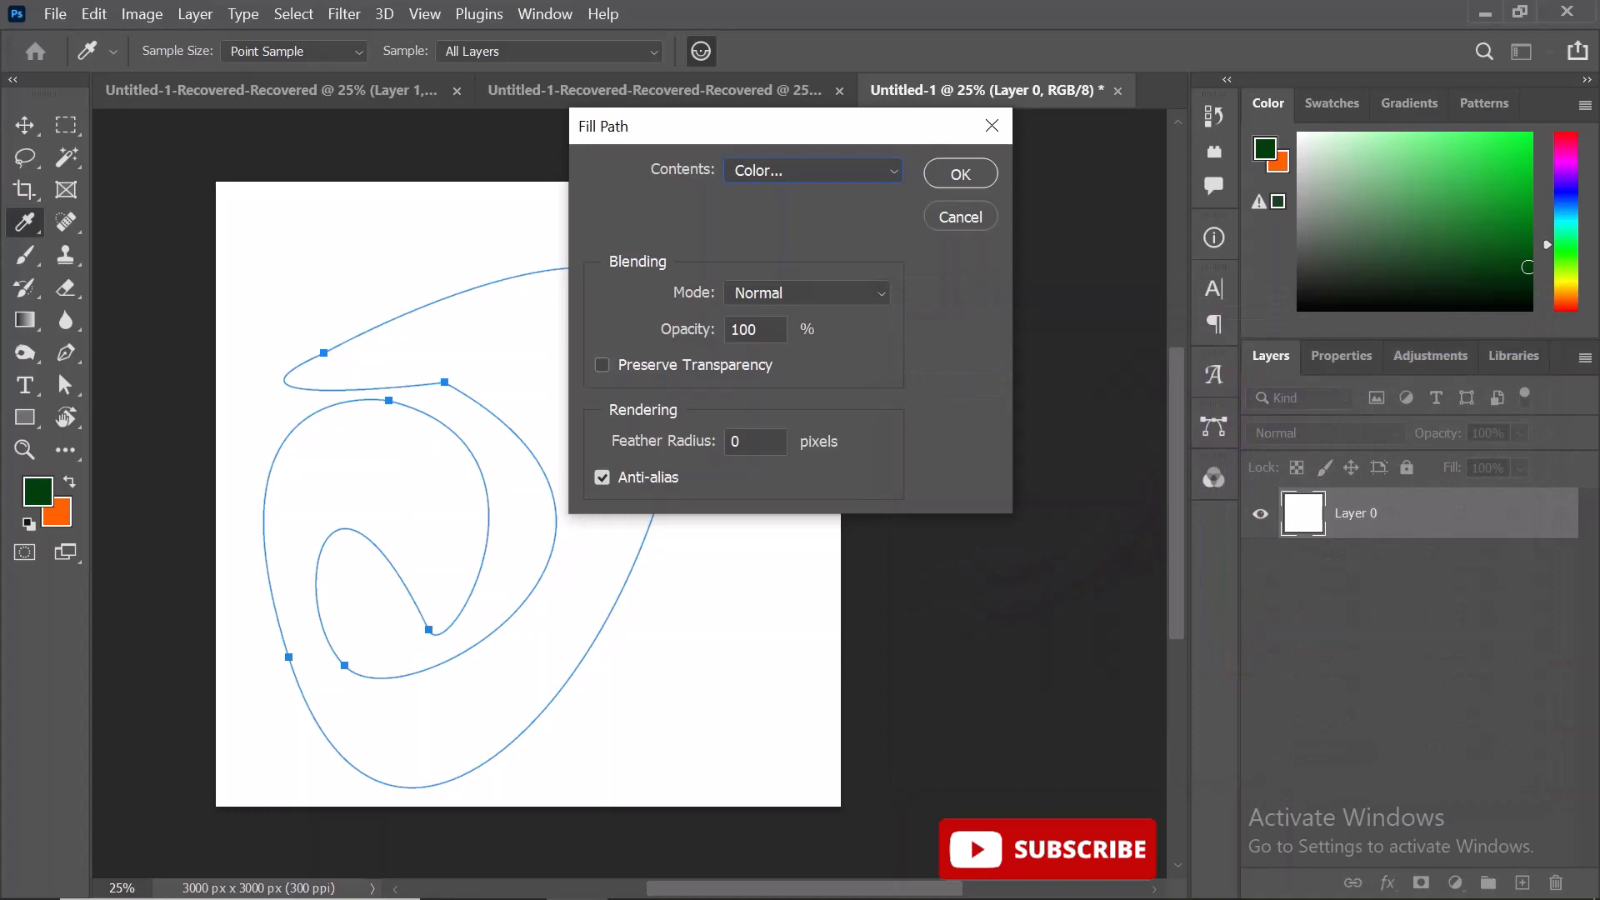
{"action": "key", "text": "Return"}
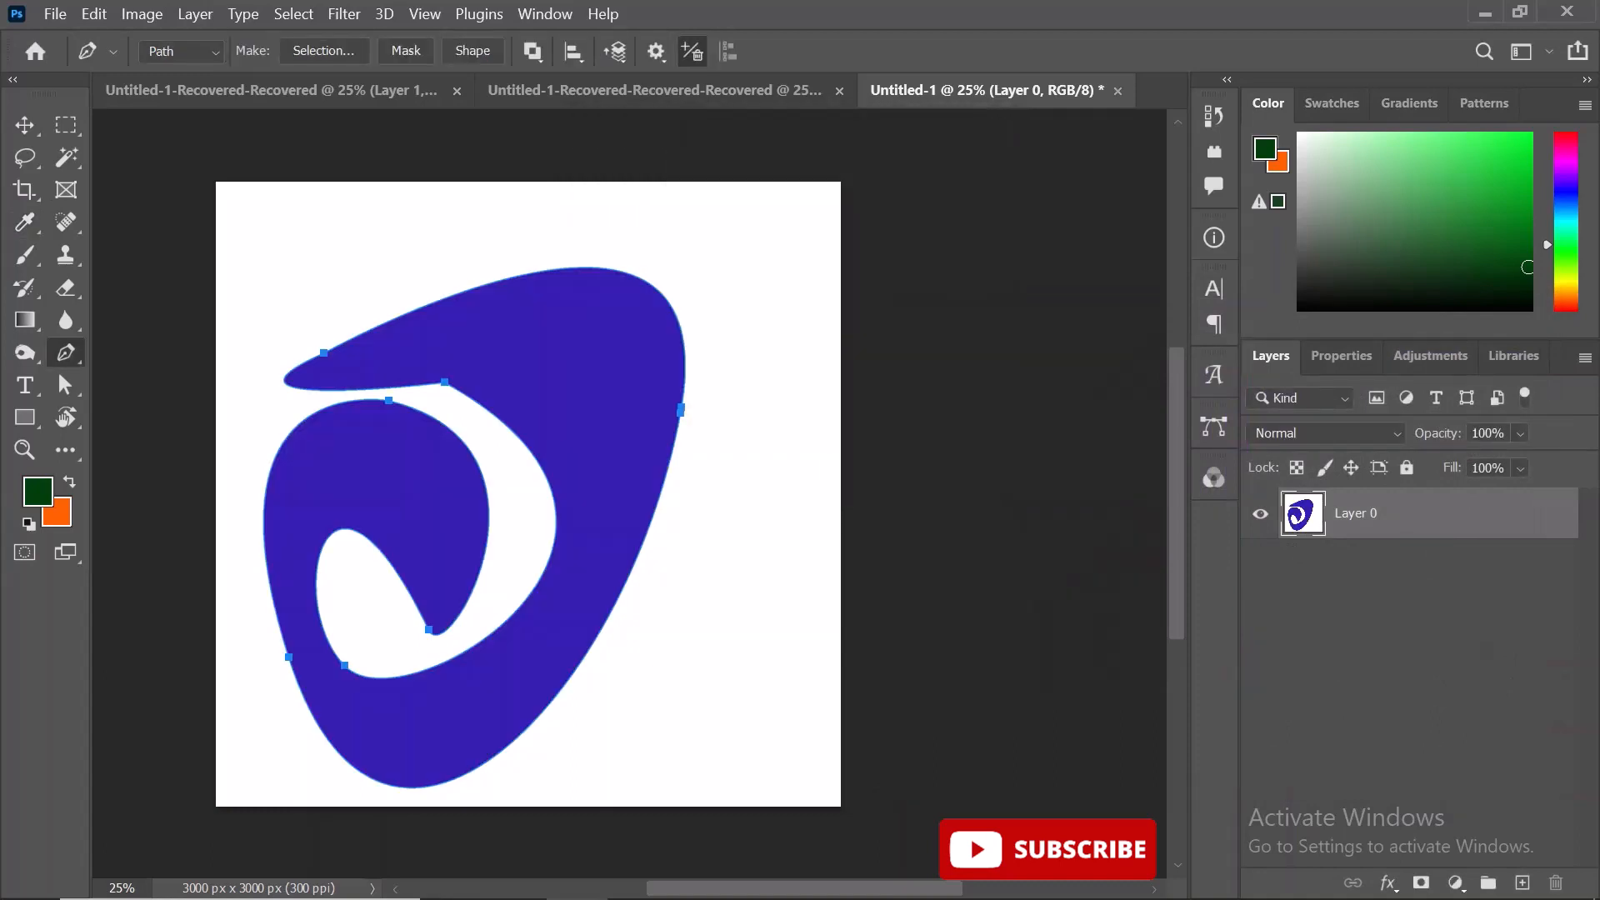
Hide the path and try moving the filled spiral slightly up and to the right with the Move tool
{"action": "key", "text": "Escape"}
{"action": "key", "text": "v"}
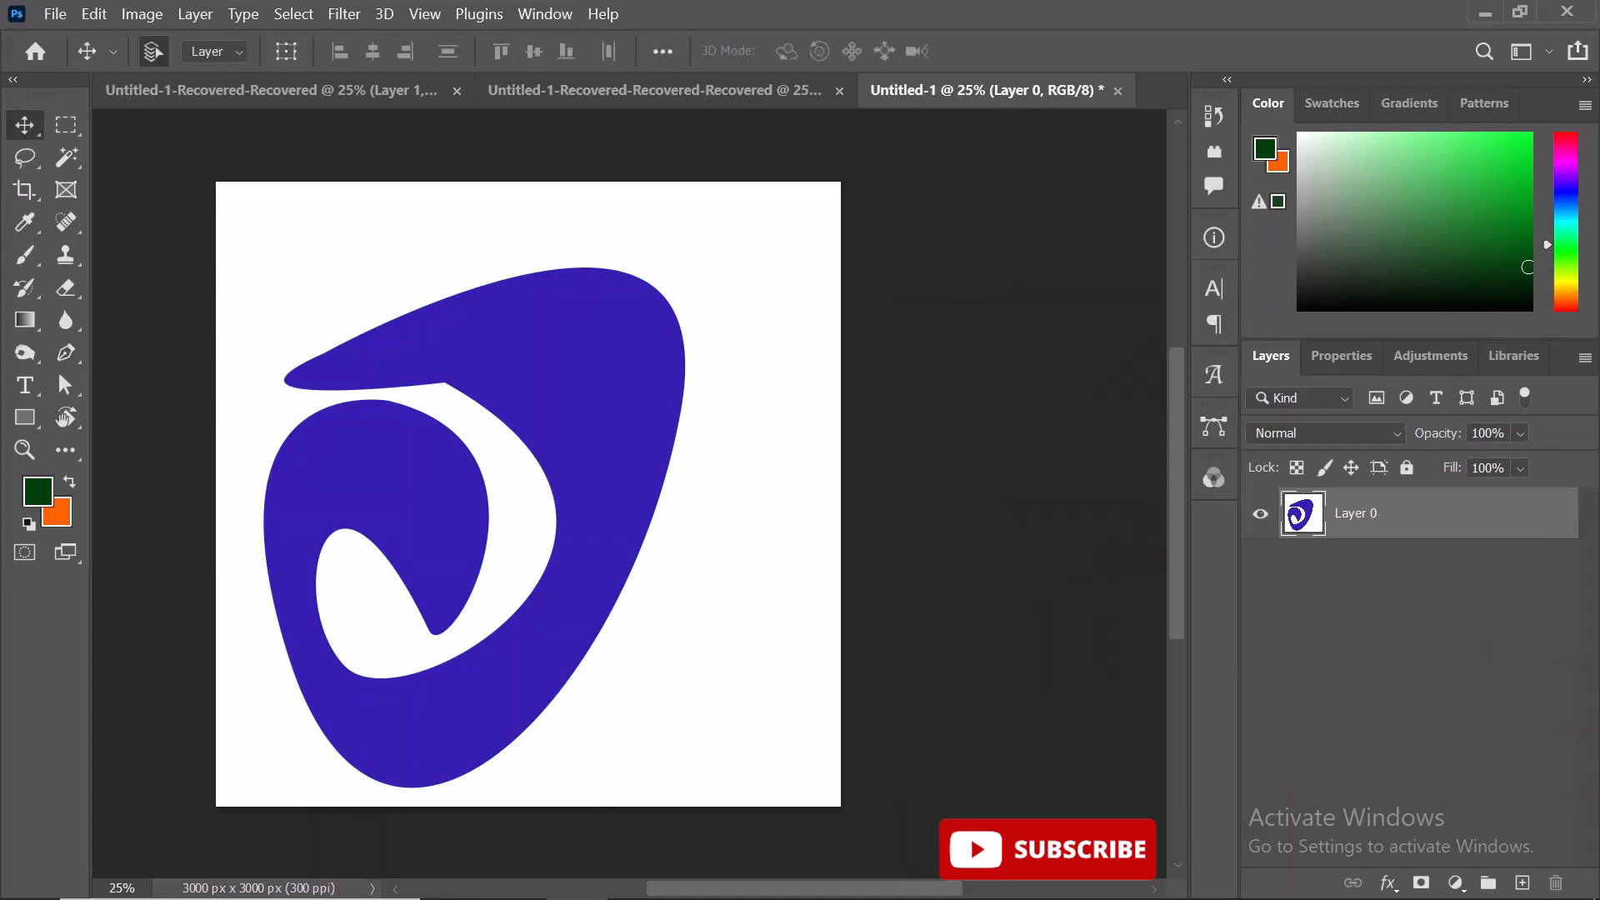
{"action": "left_click_drag", "start_coordinate": [590, 332], "coordinate": [627, 315]}
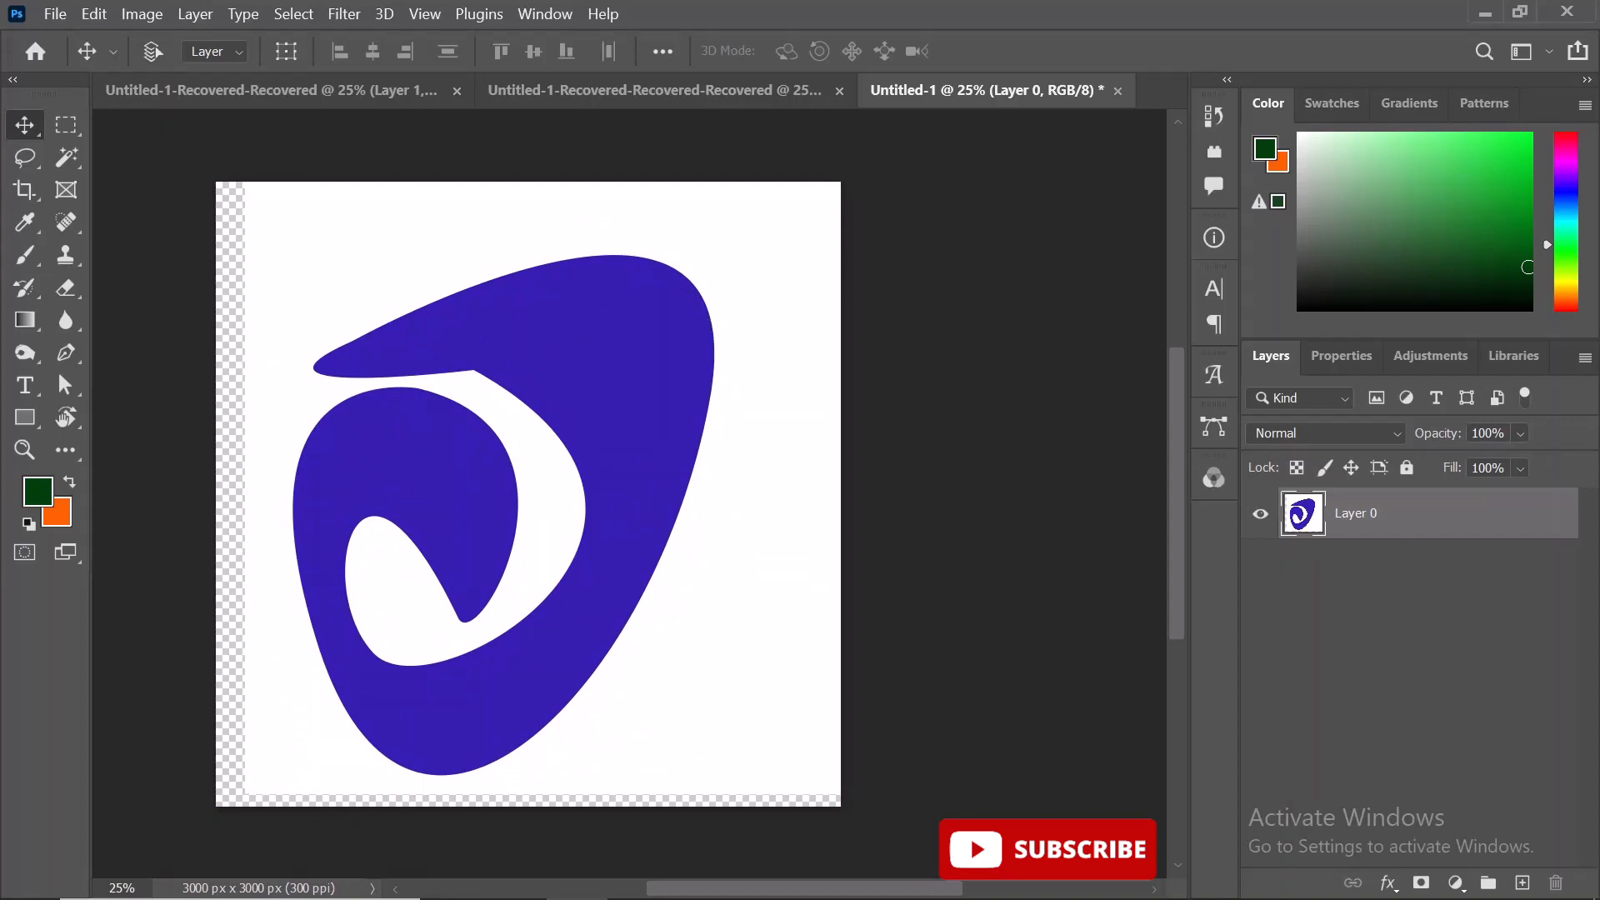
Undo the layer move and the path fill, and add a new empty layer above Layer 0
{"action": "key", "text": "ctrl+z"}
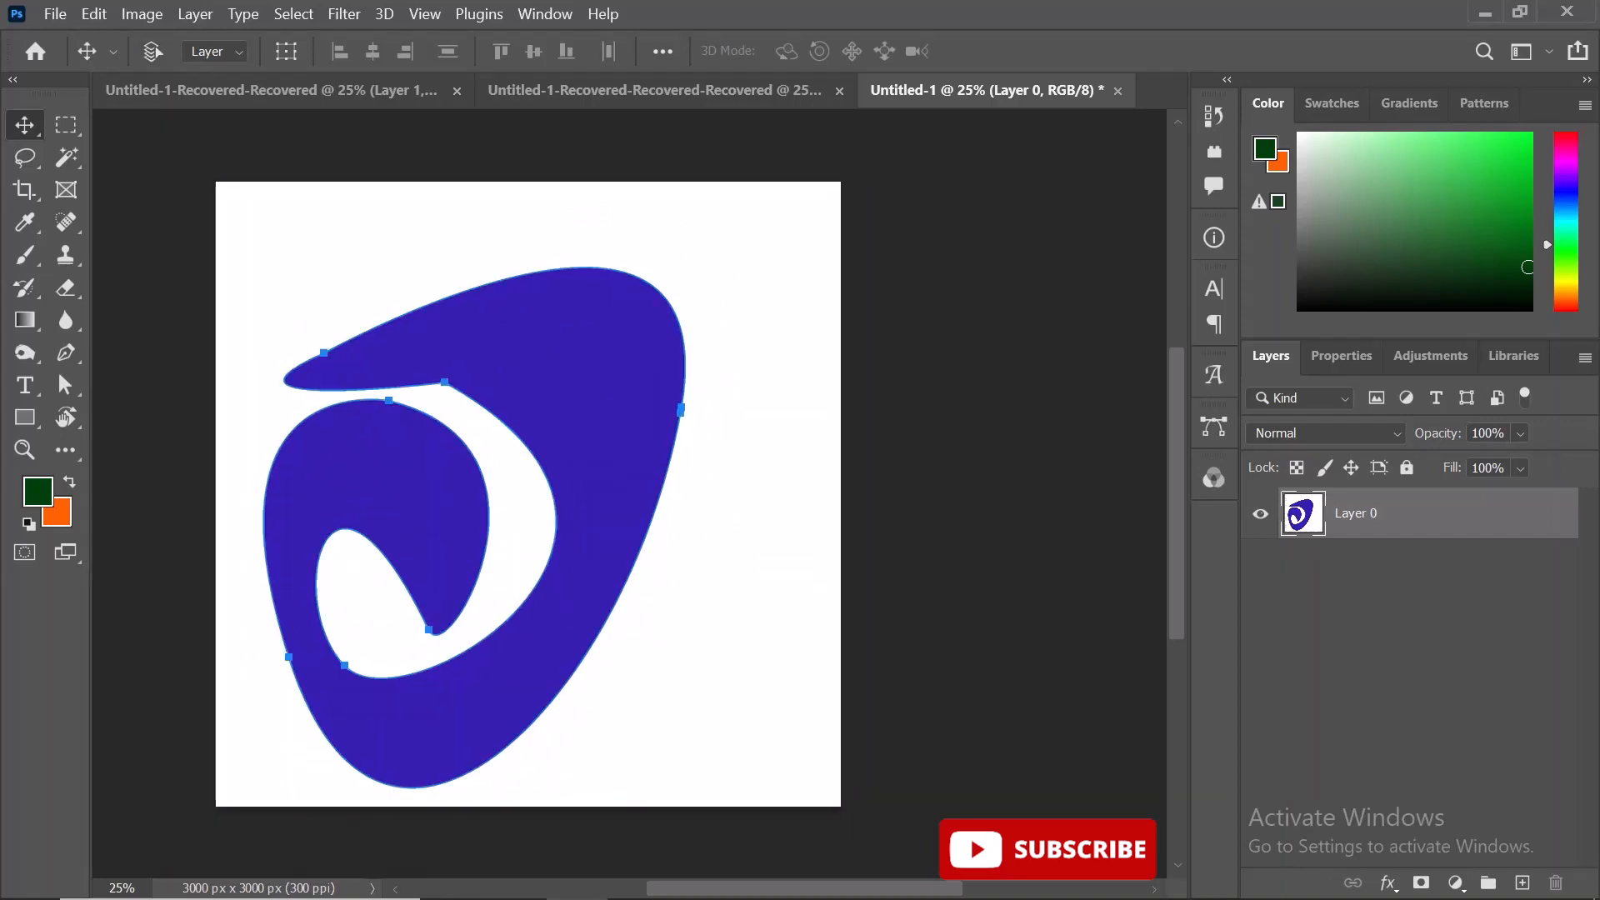
{"action": "key", "text": "ctrl+z"}
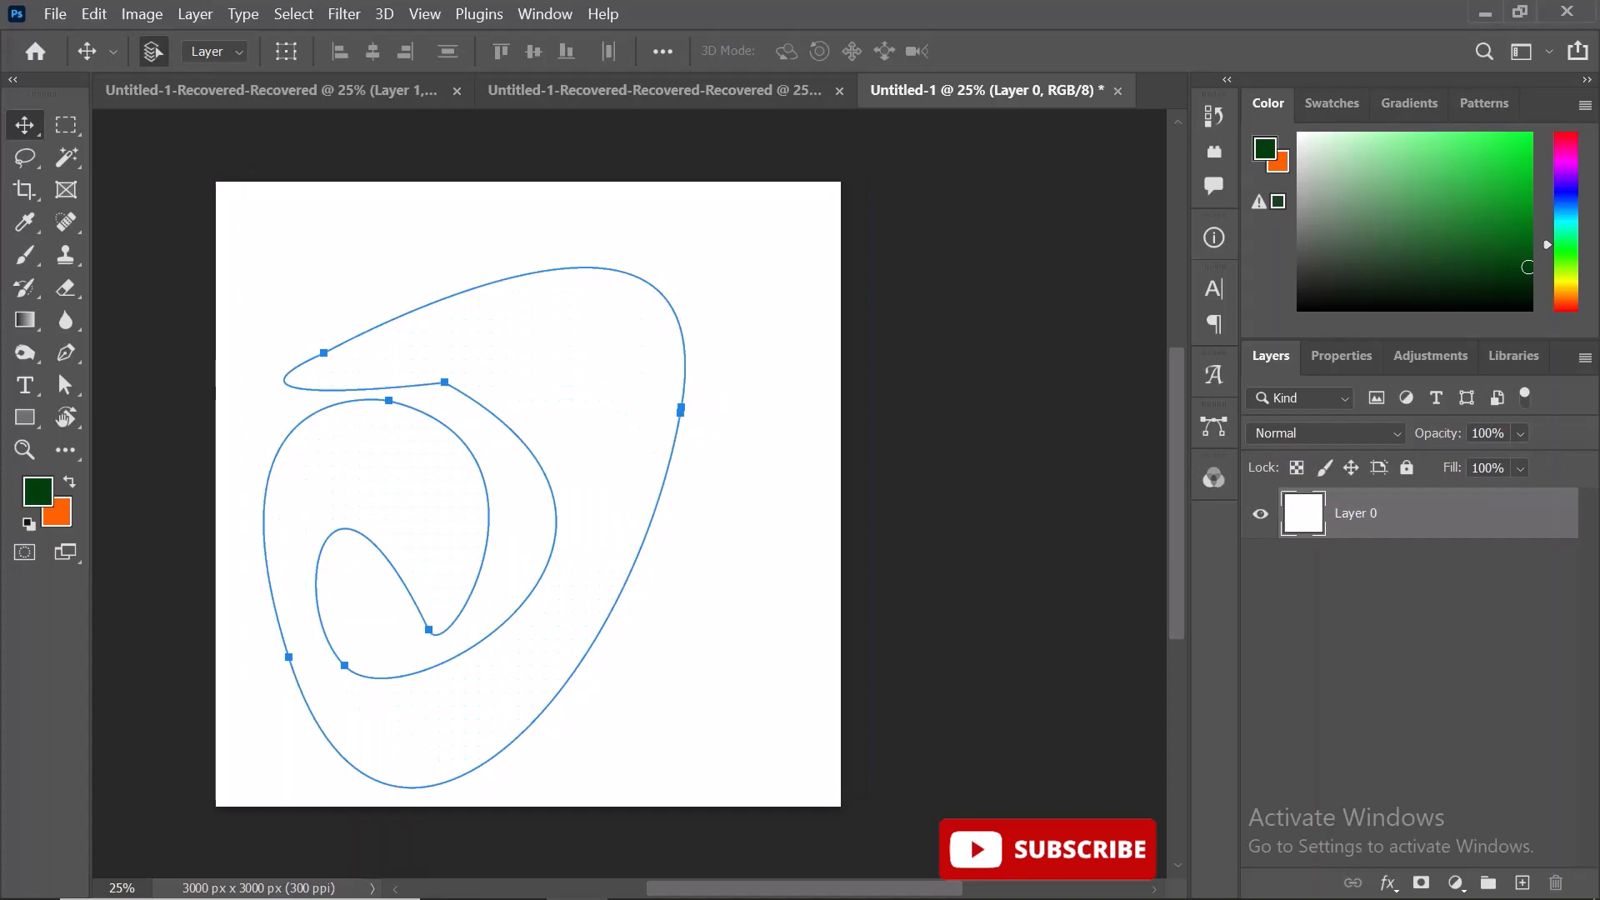
{"action": "left_click", "coordinate": [1522, 883]}
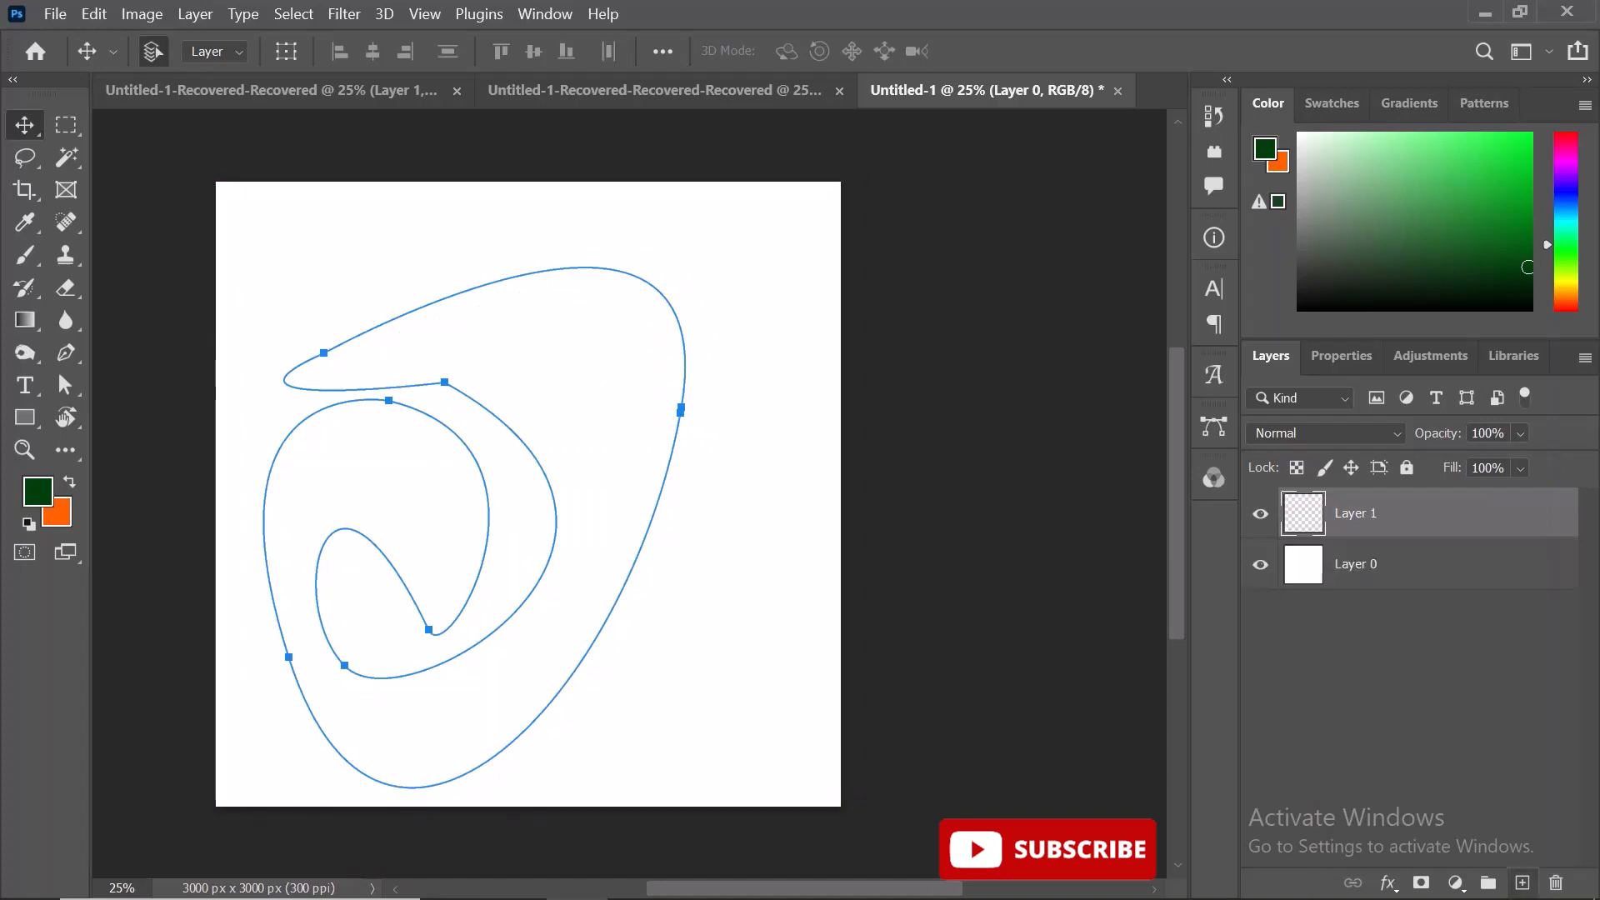
Fill the spiral path on Layer 1 with the last custom blue at 100% opacity and hide the path
{"action": "right_click", "coordinate": [553, 431]}
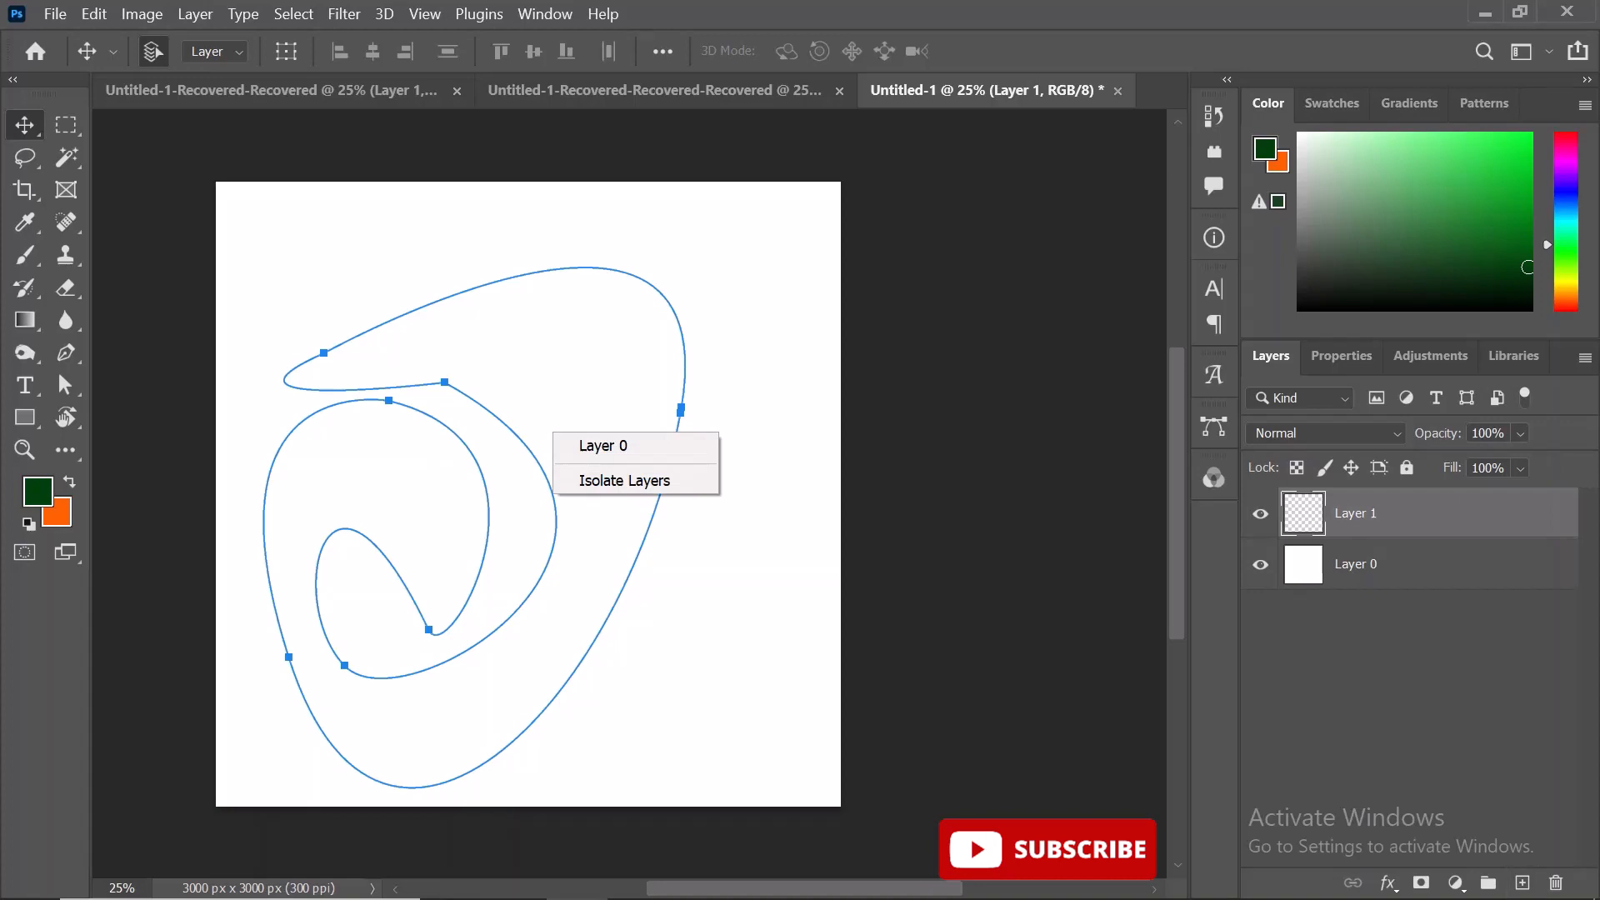
{"action": "left_click", "coordinate": [66, 384]}
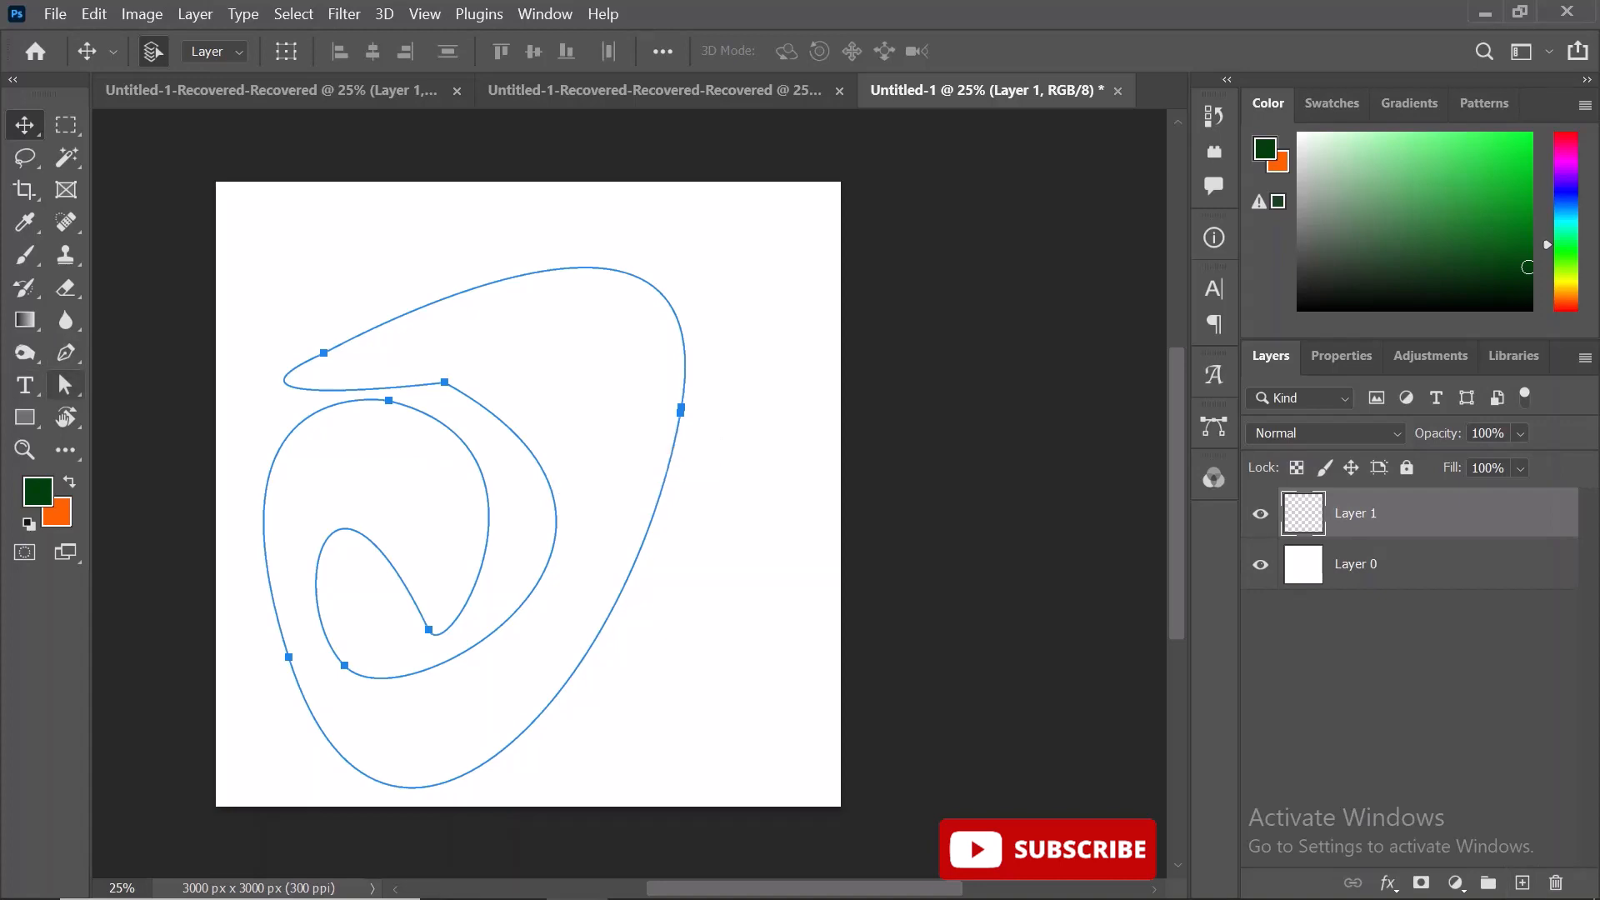
{"action": "left_click", "coordinate": [65, 354]}
{"action": "left_click", "coordinate": [165, 350]}
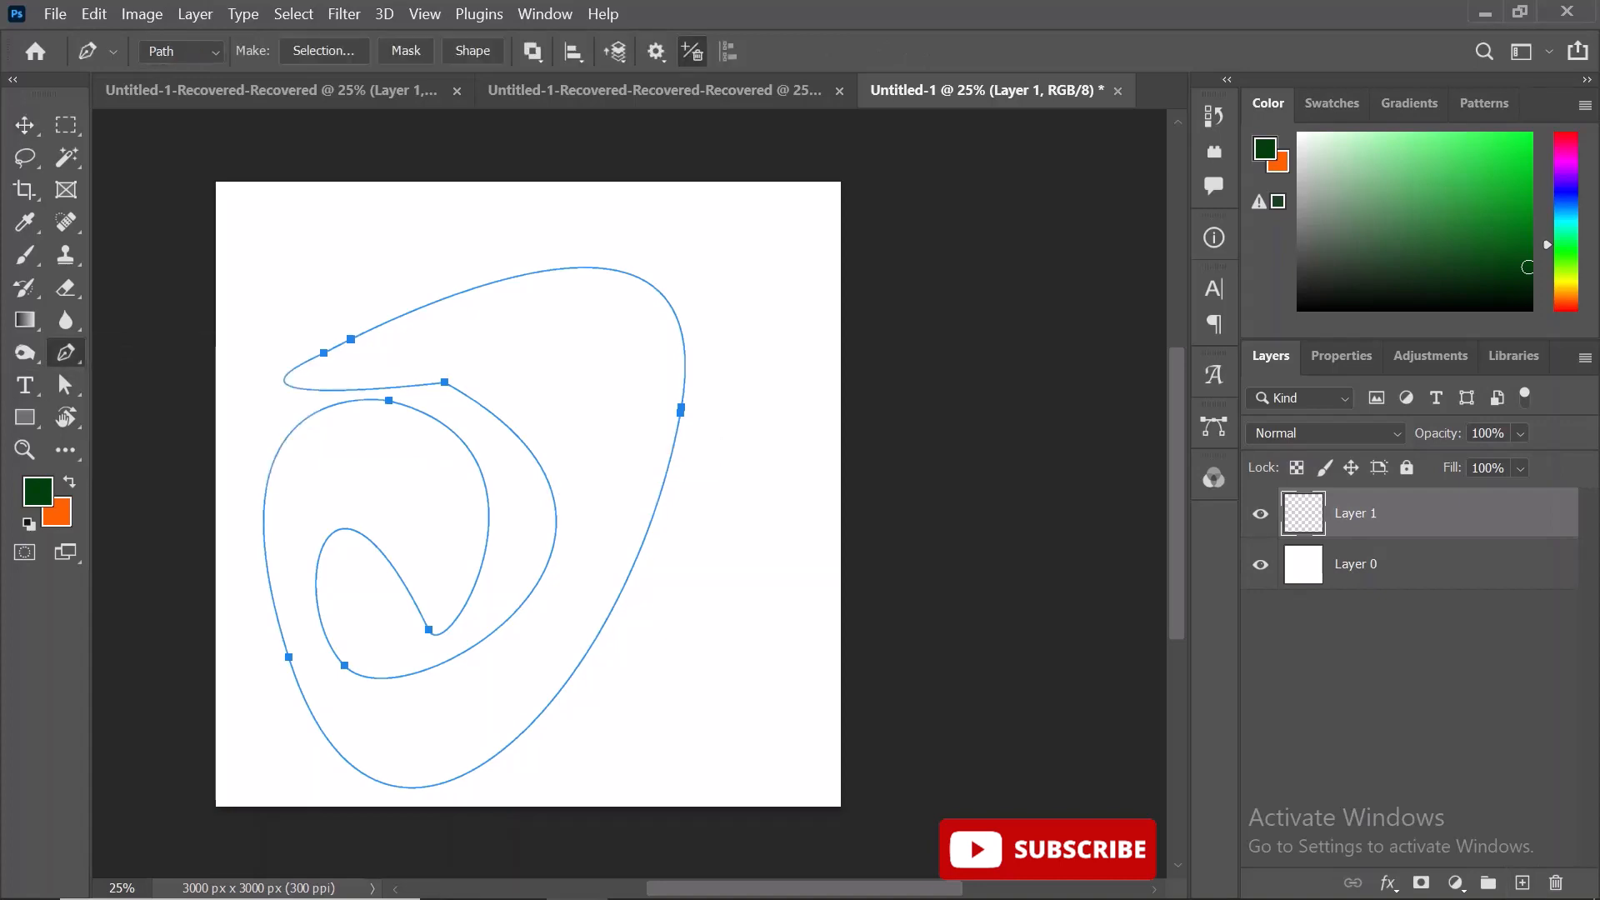
{"action": "right_click", "coordinate": [530, 335]}
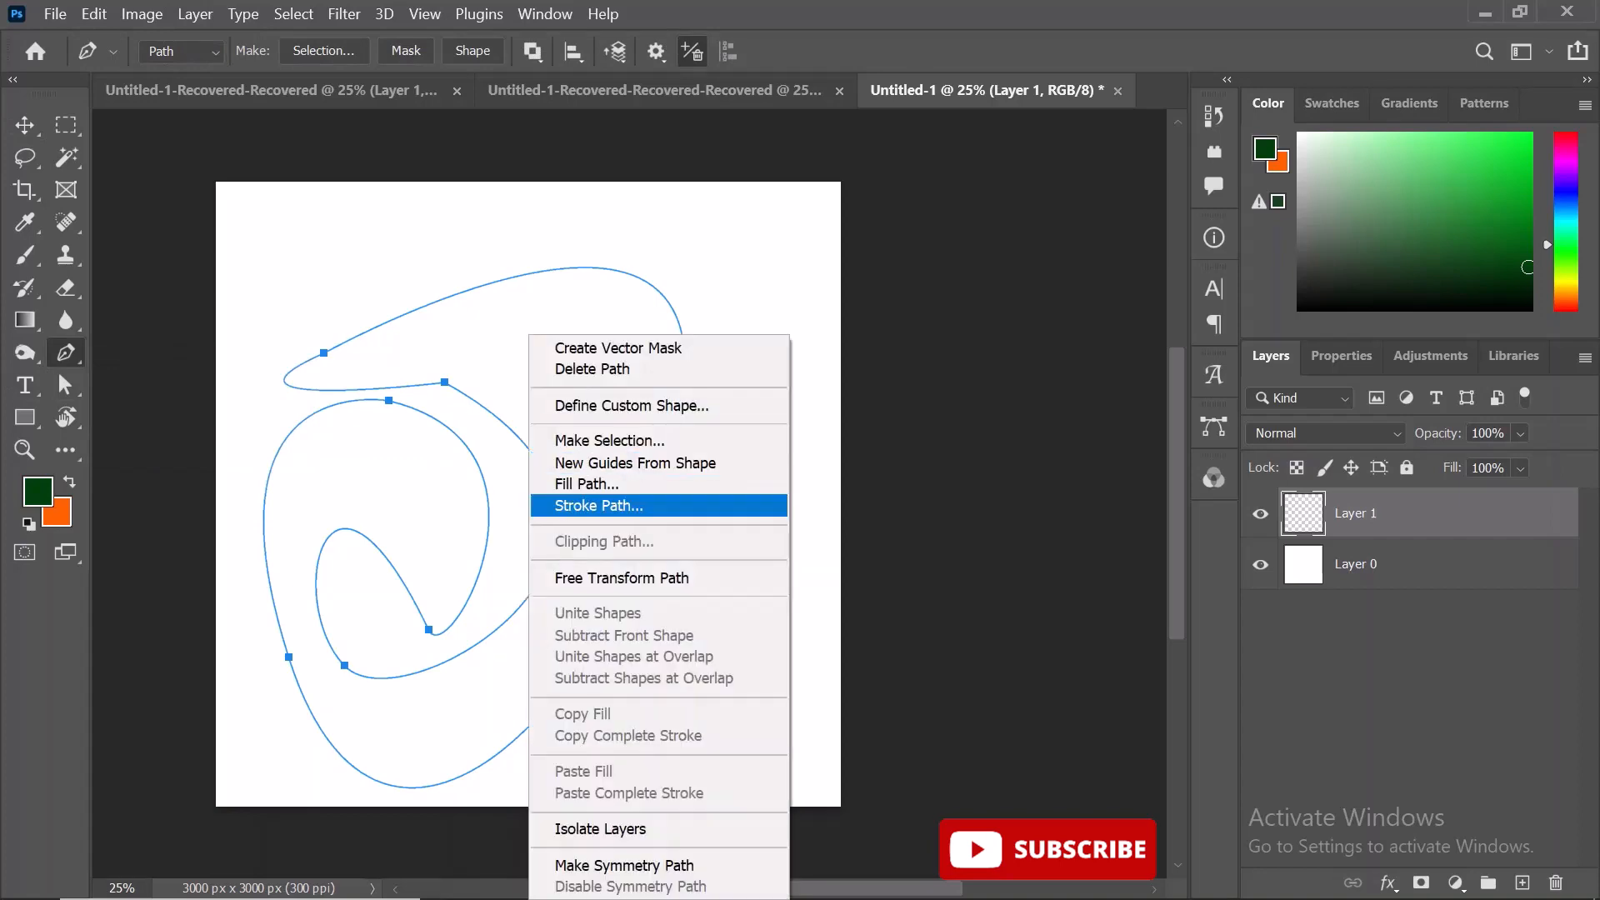
{"action": "left_click", "coordinate": [587, 485]}
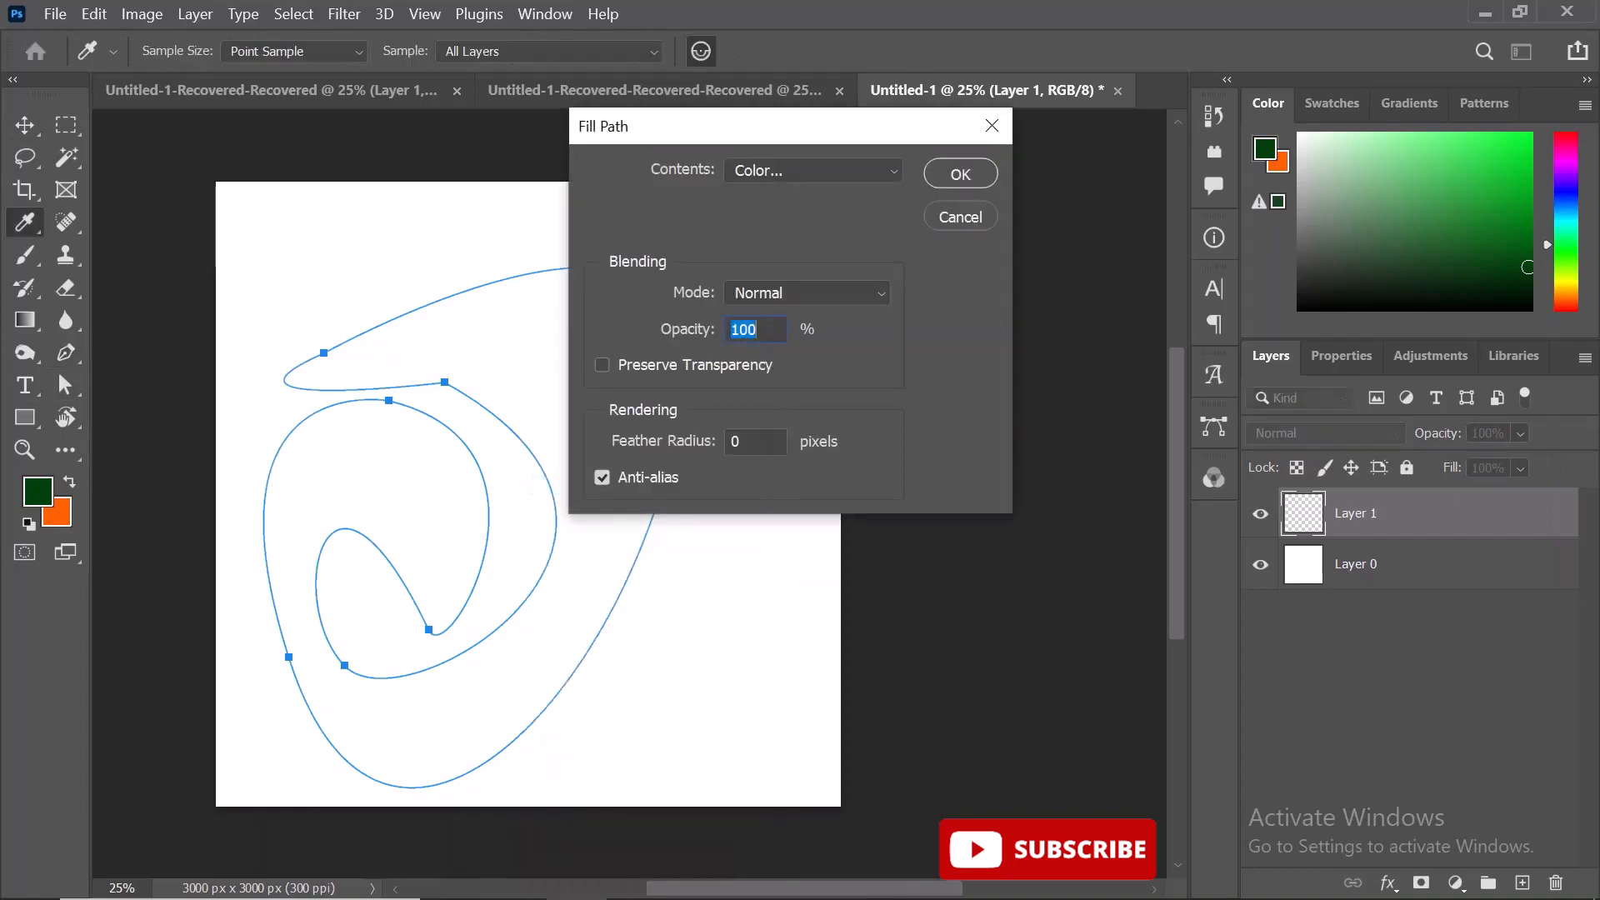
{"action": "key", "text": "Return"}
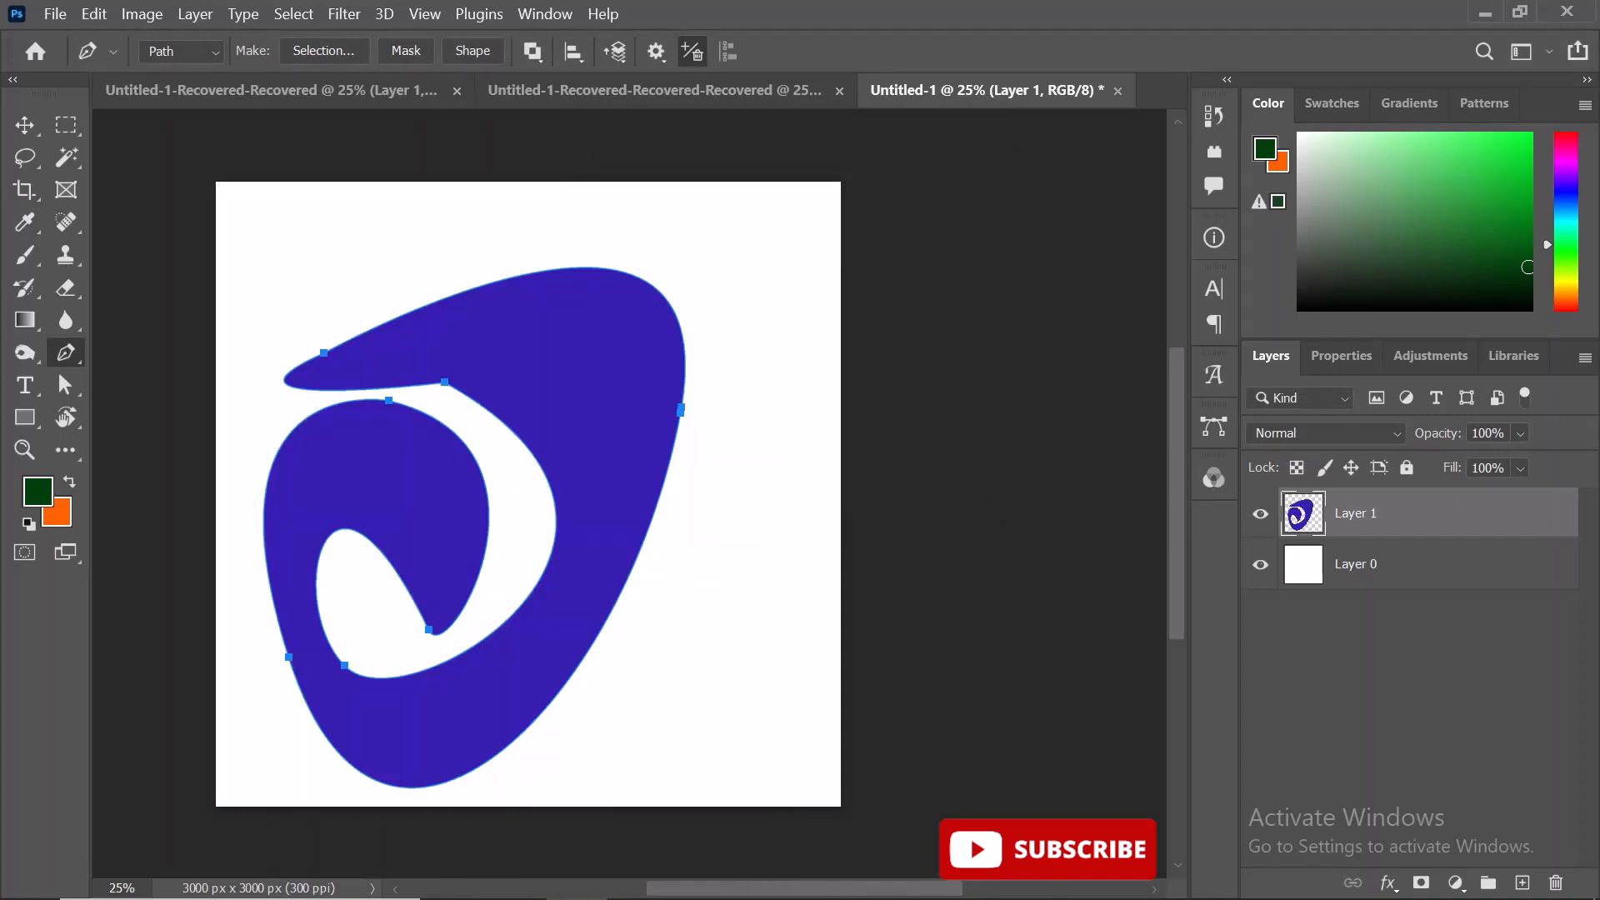
{"action": "key", "text": "Escape"}
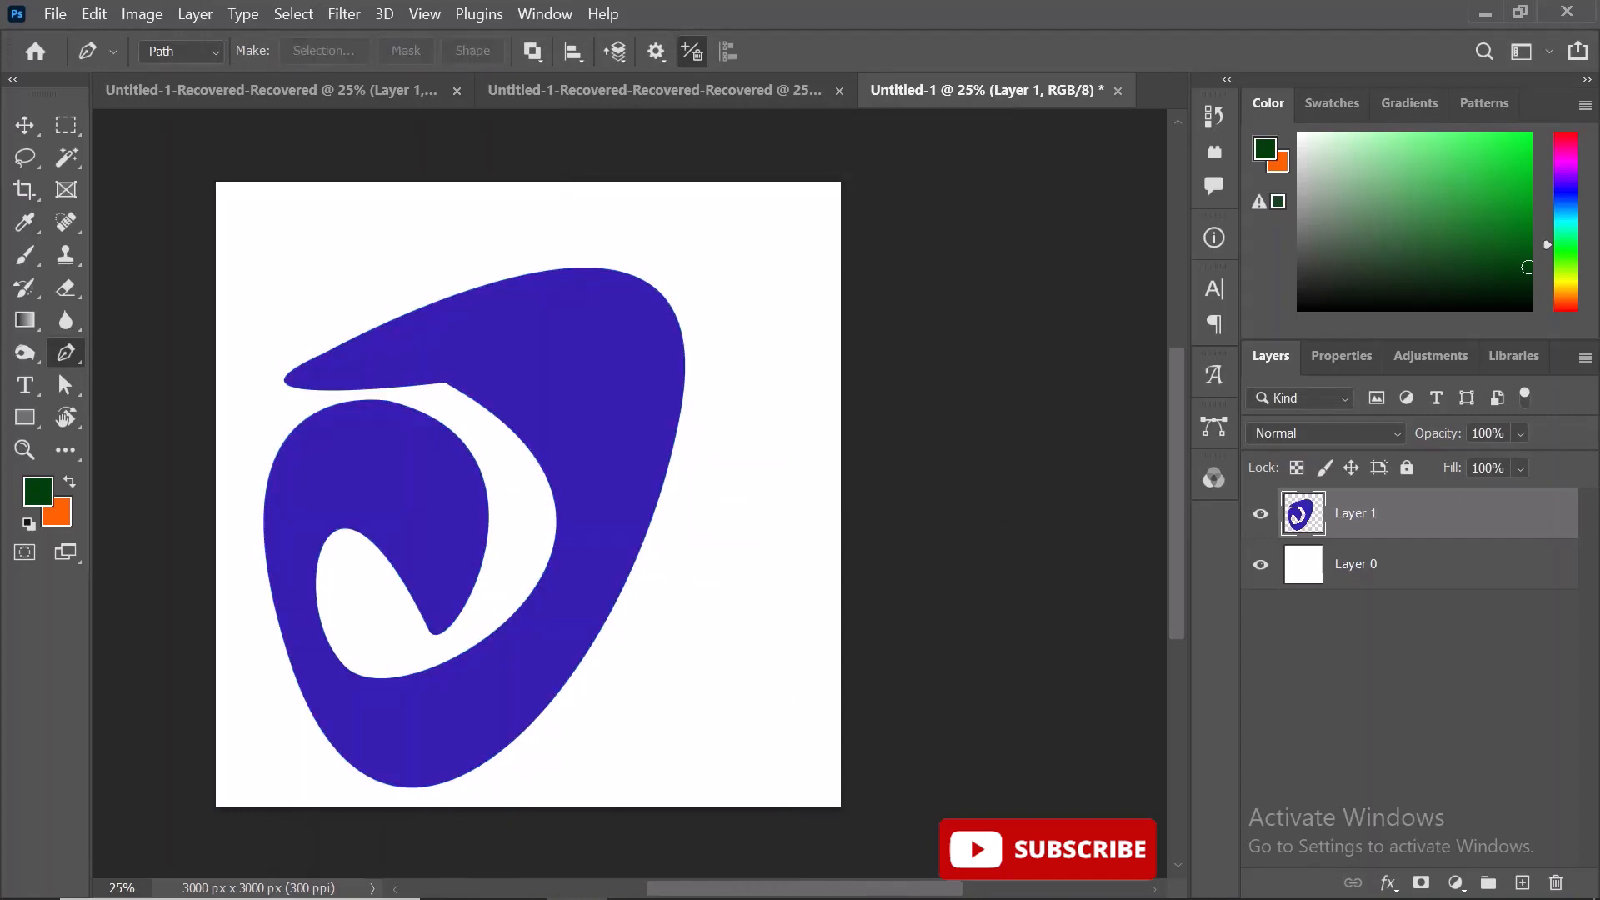
Move the filled spiral on Layer 1 up and to the right, closer to the canvas center
{"action": "key", "text": "v"}
{"action": "left_click_drag", "start_coordinate": [593, 356], "coordinate": [646, 308]}
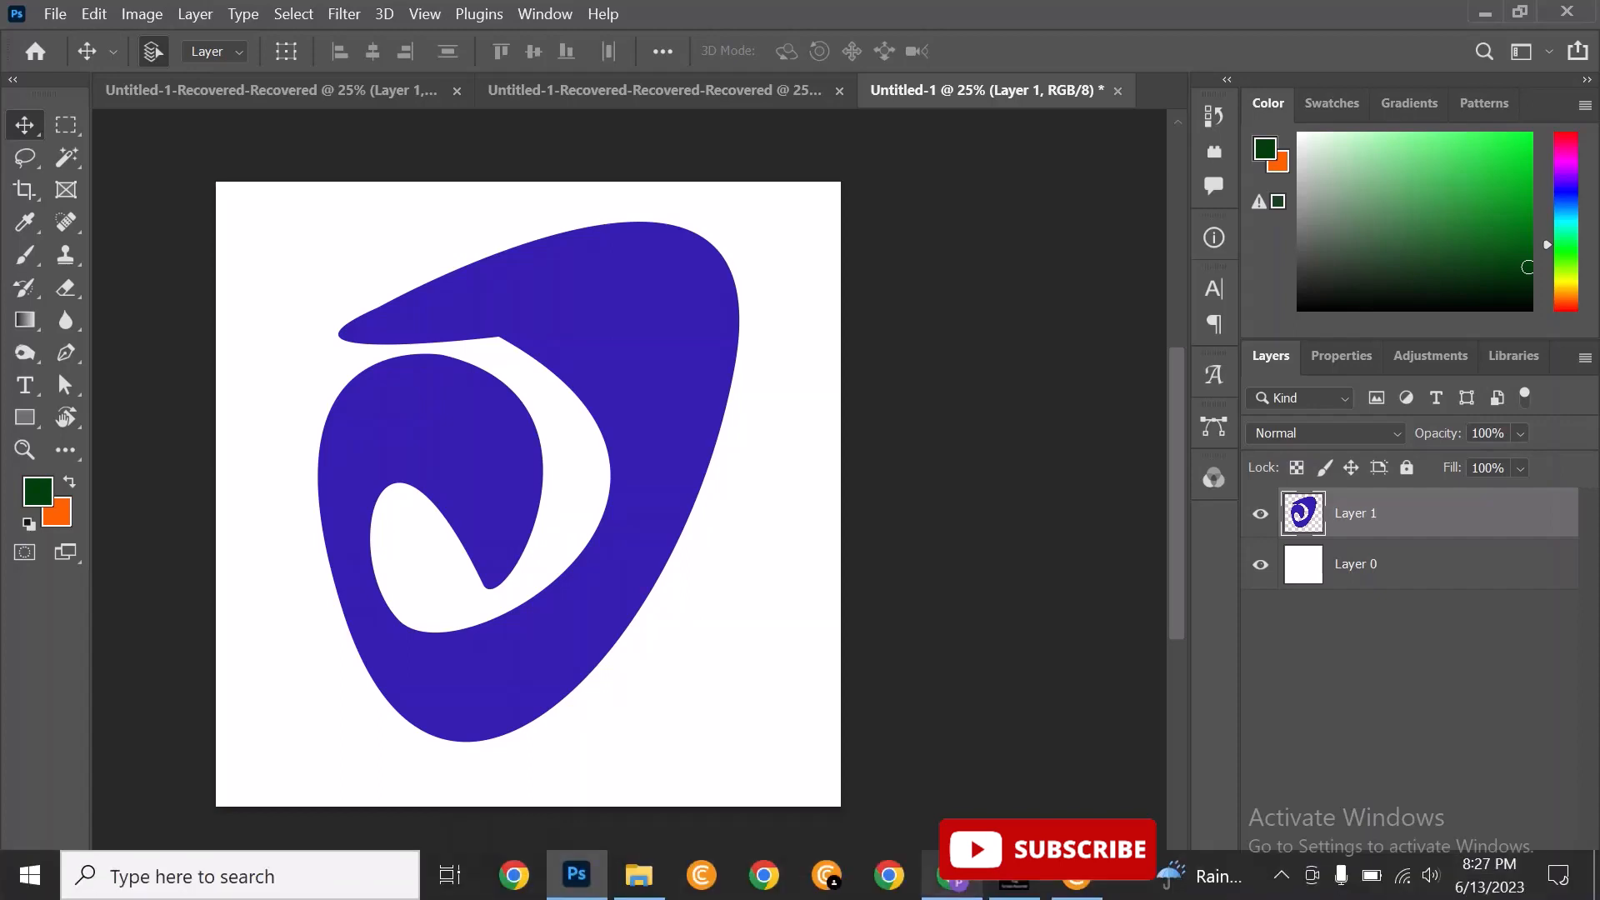
{"action": "left_click", "coordinate": [1015, 875]}
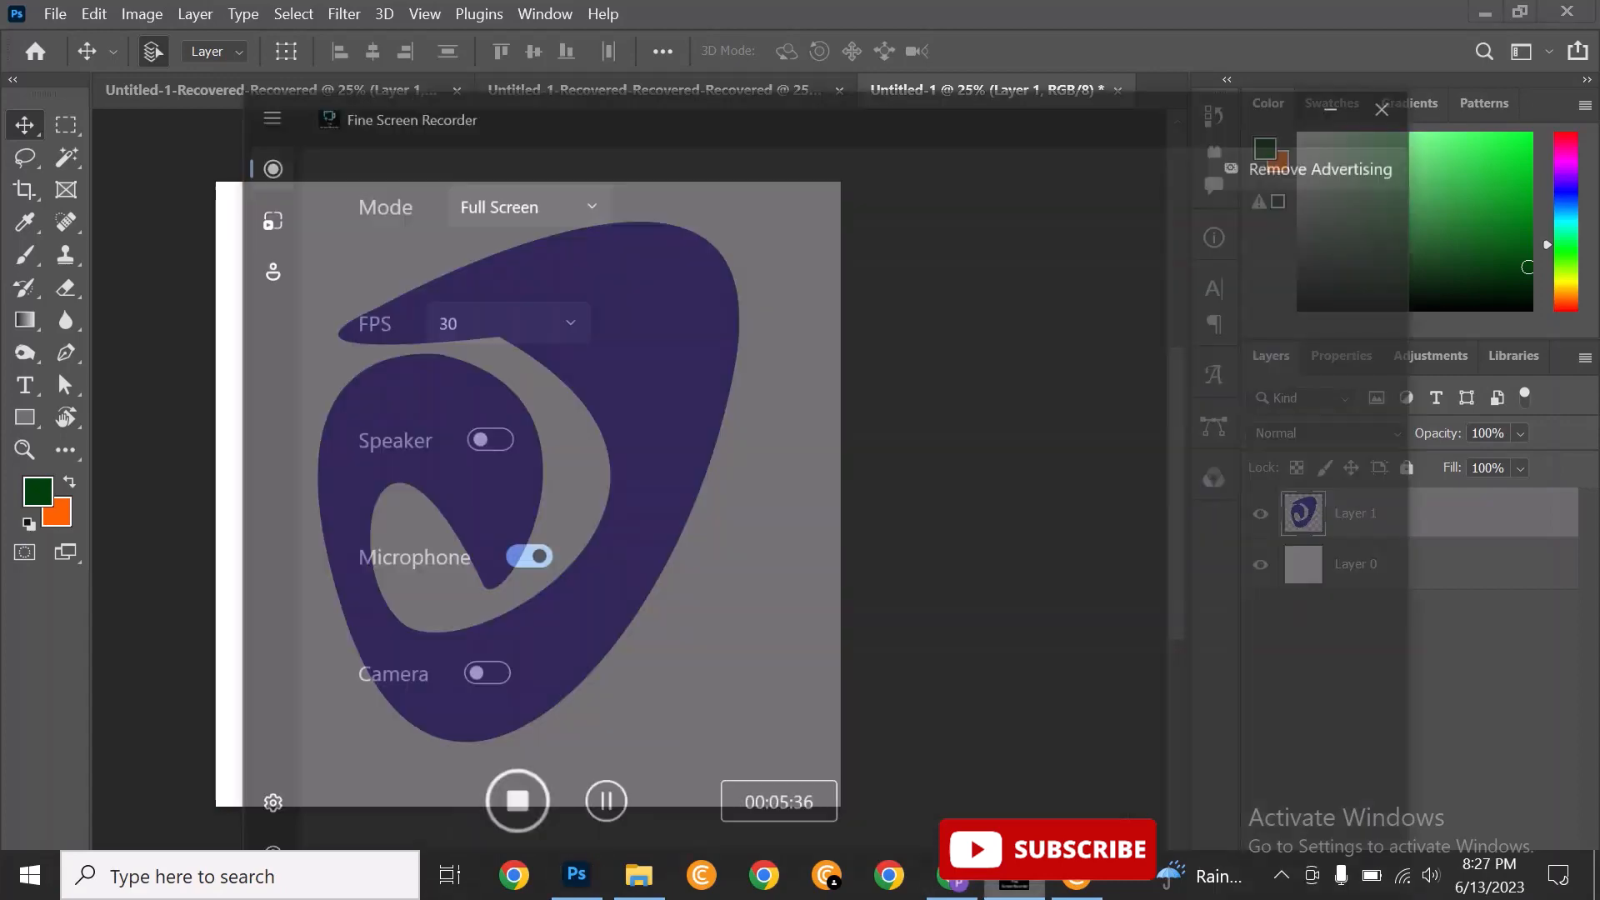